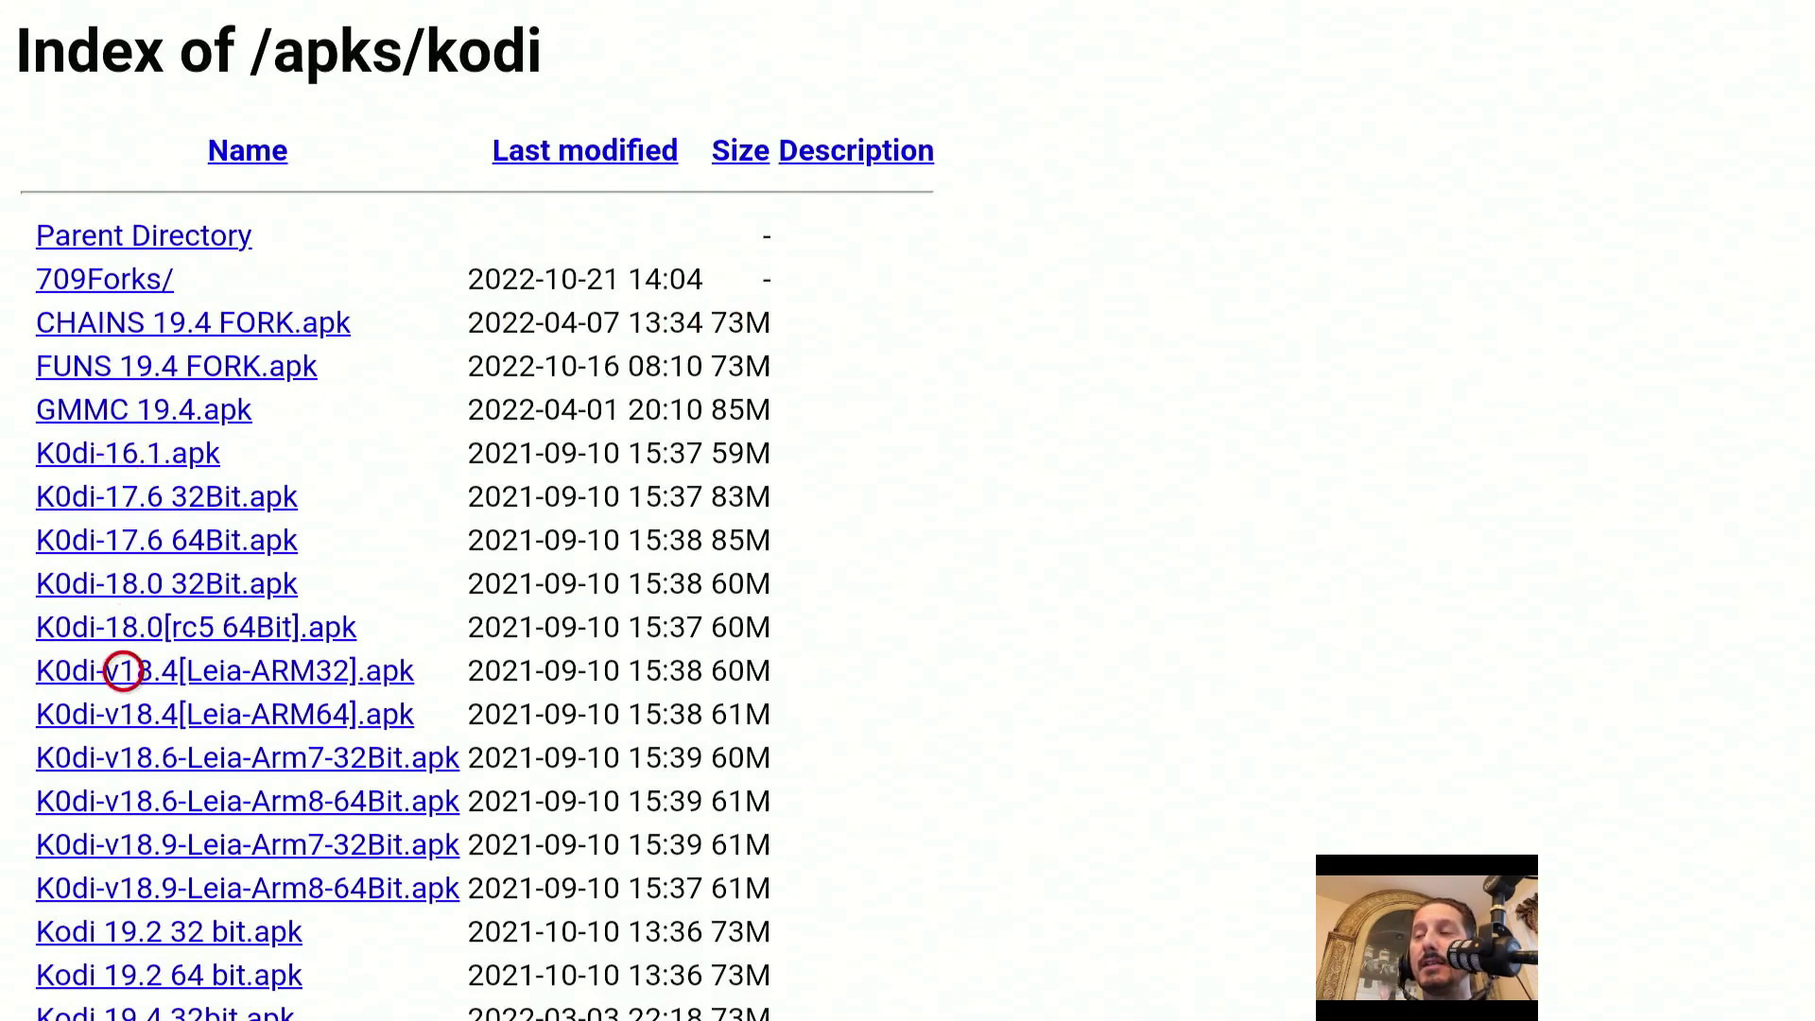
# Download Kodi 19.4 32bit.apk and try installing it, which triggers the unknown-apps warning.
pyautogui.scroll(-3, 123, 983)
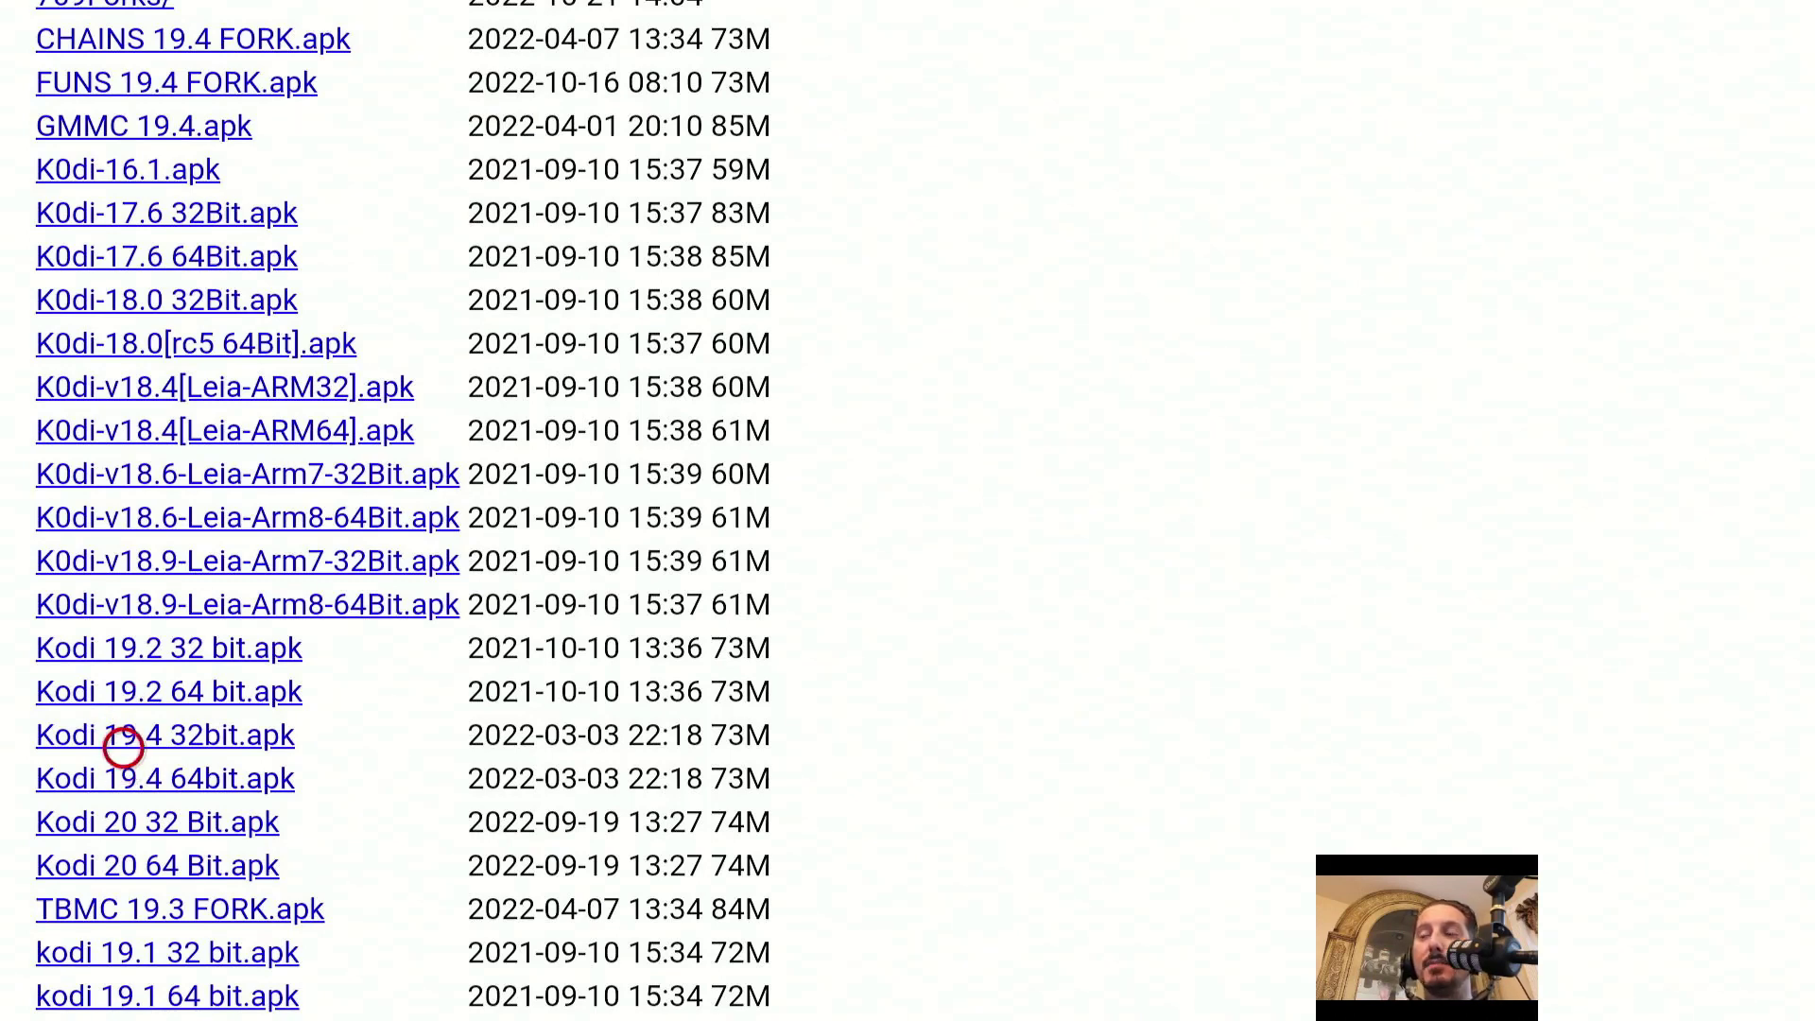
pyautogui.click(123, 742)
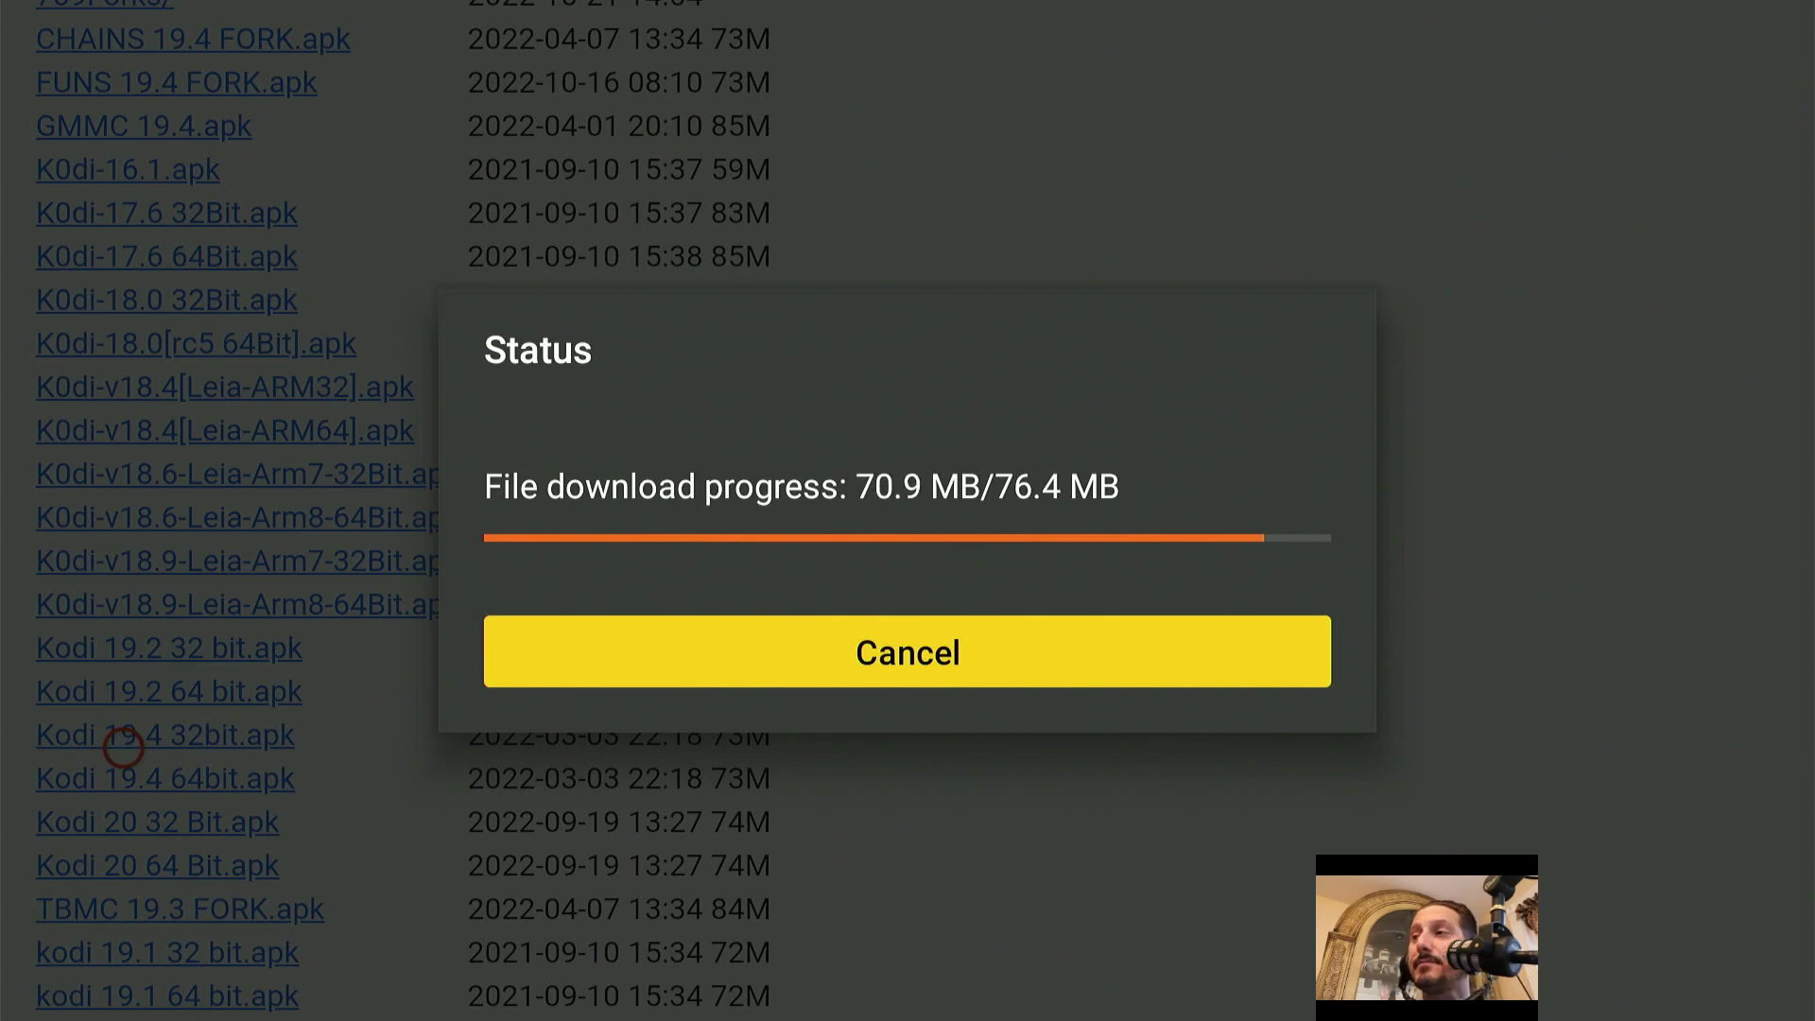
pyautogui.press('Return')
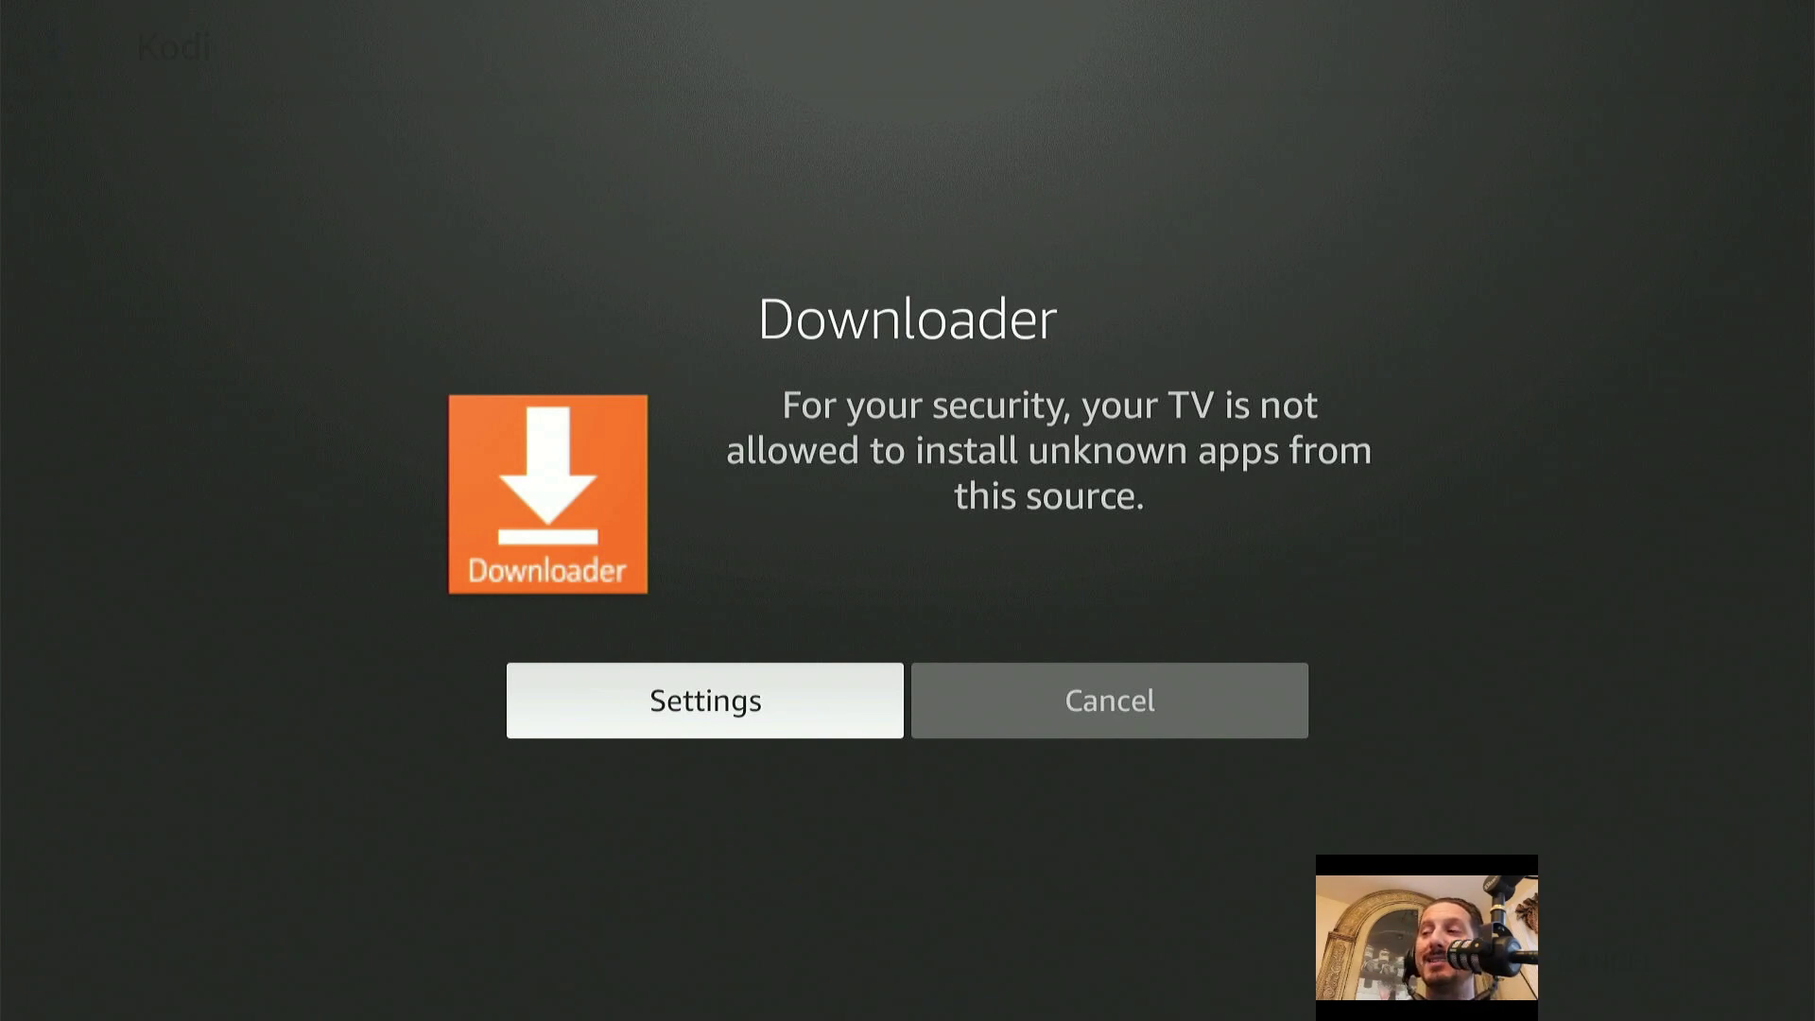
# Switch Install unknown apps ON for Downloader in Fire TV Settings, then return to Downloader.
pyautogui.press('Return')
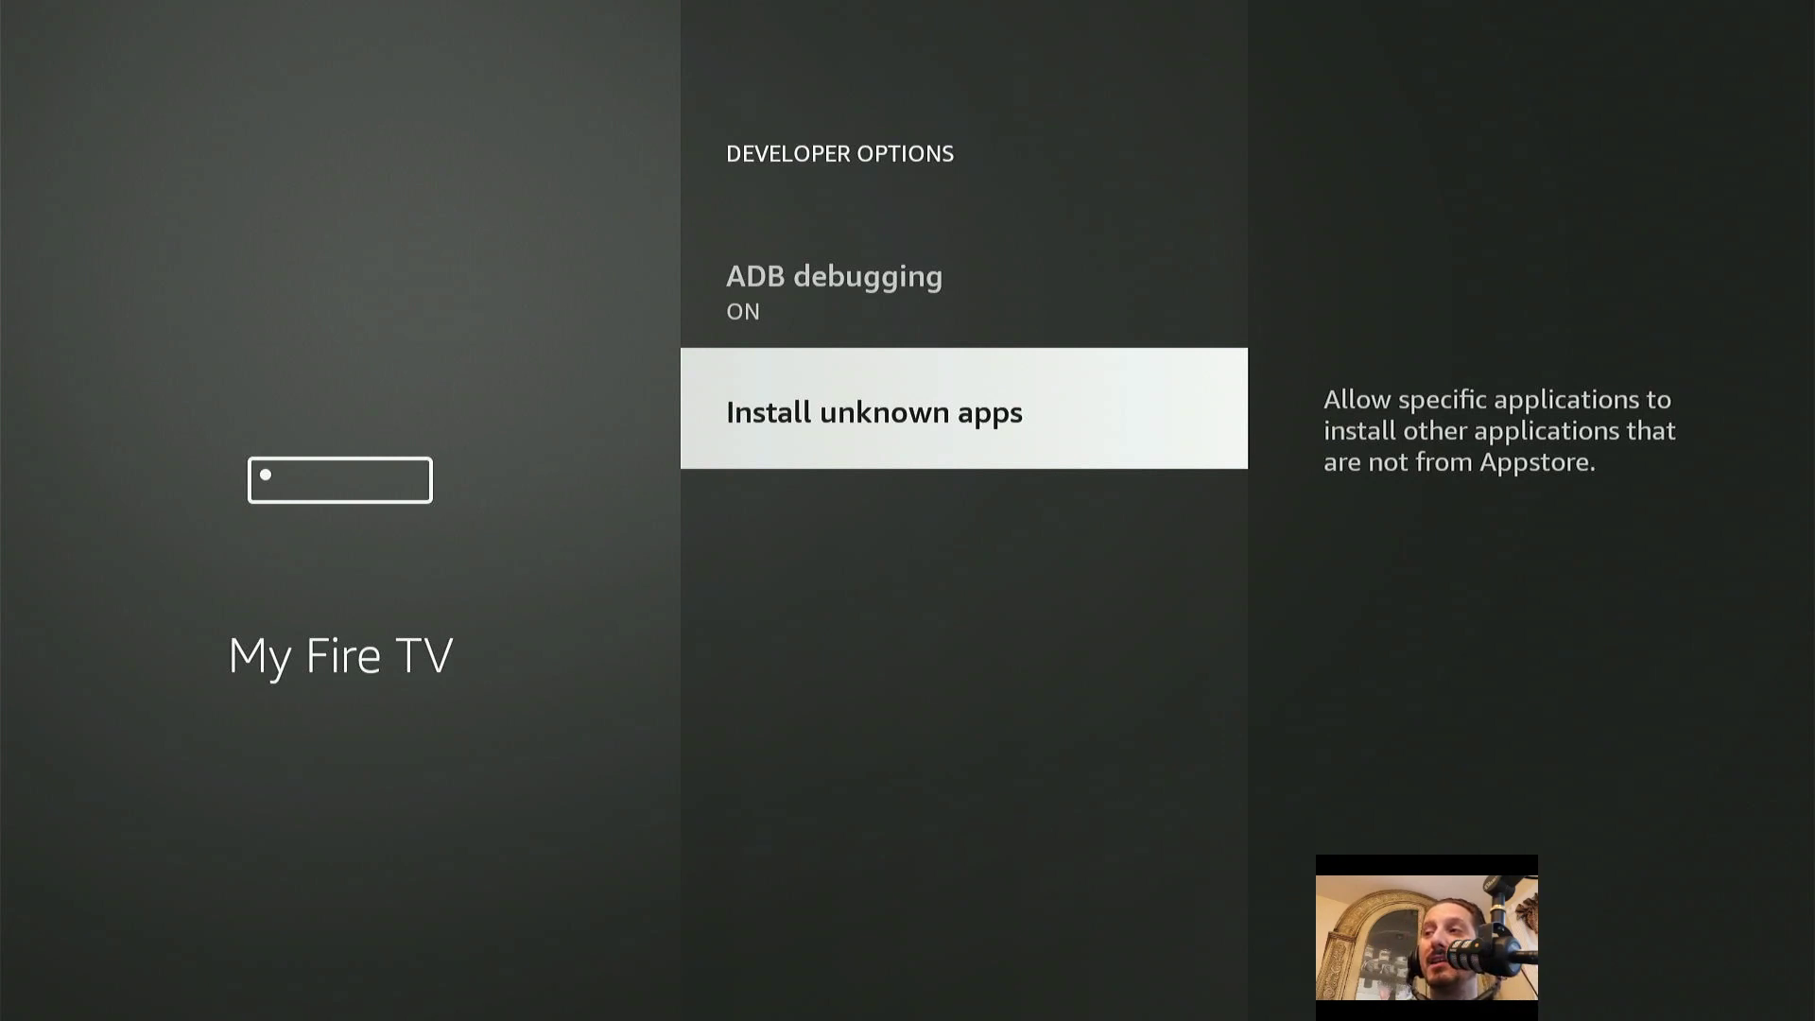
pyautogui.press('Return')
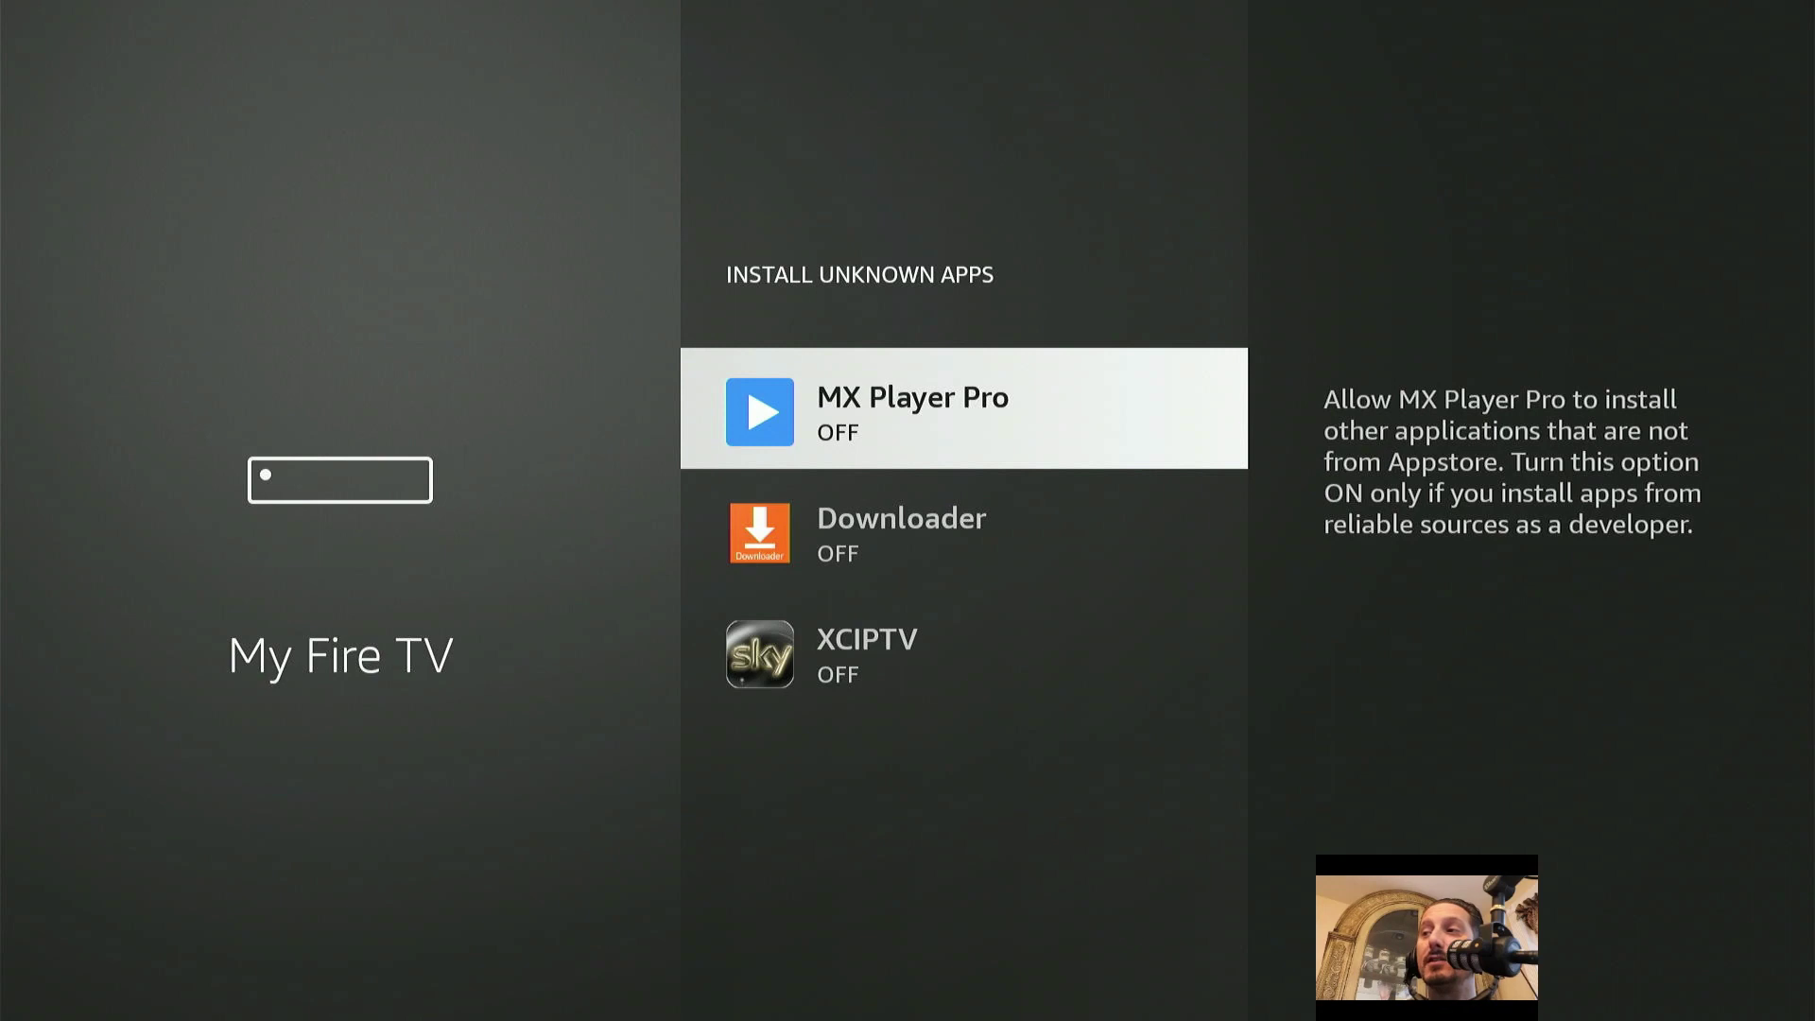
pyautogui.press('Down')
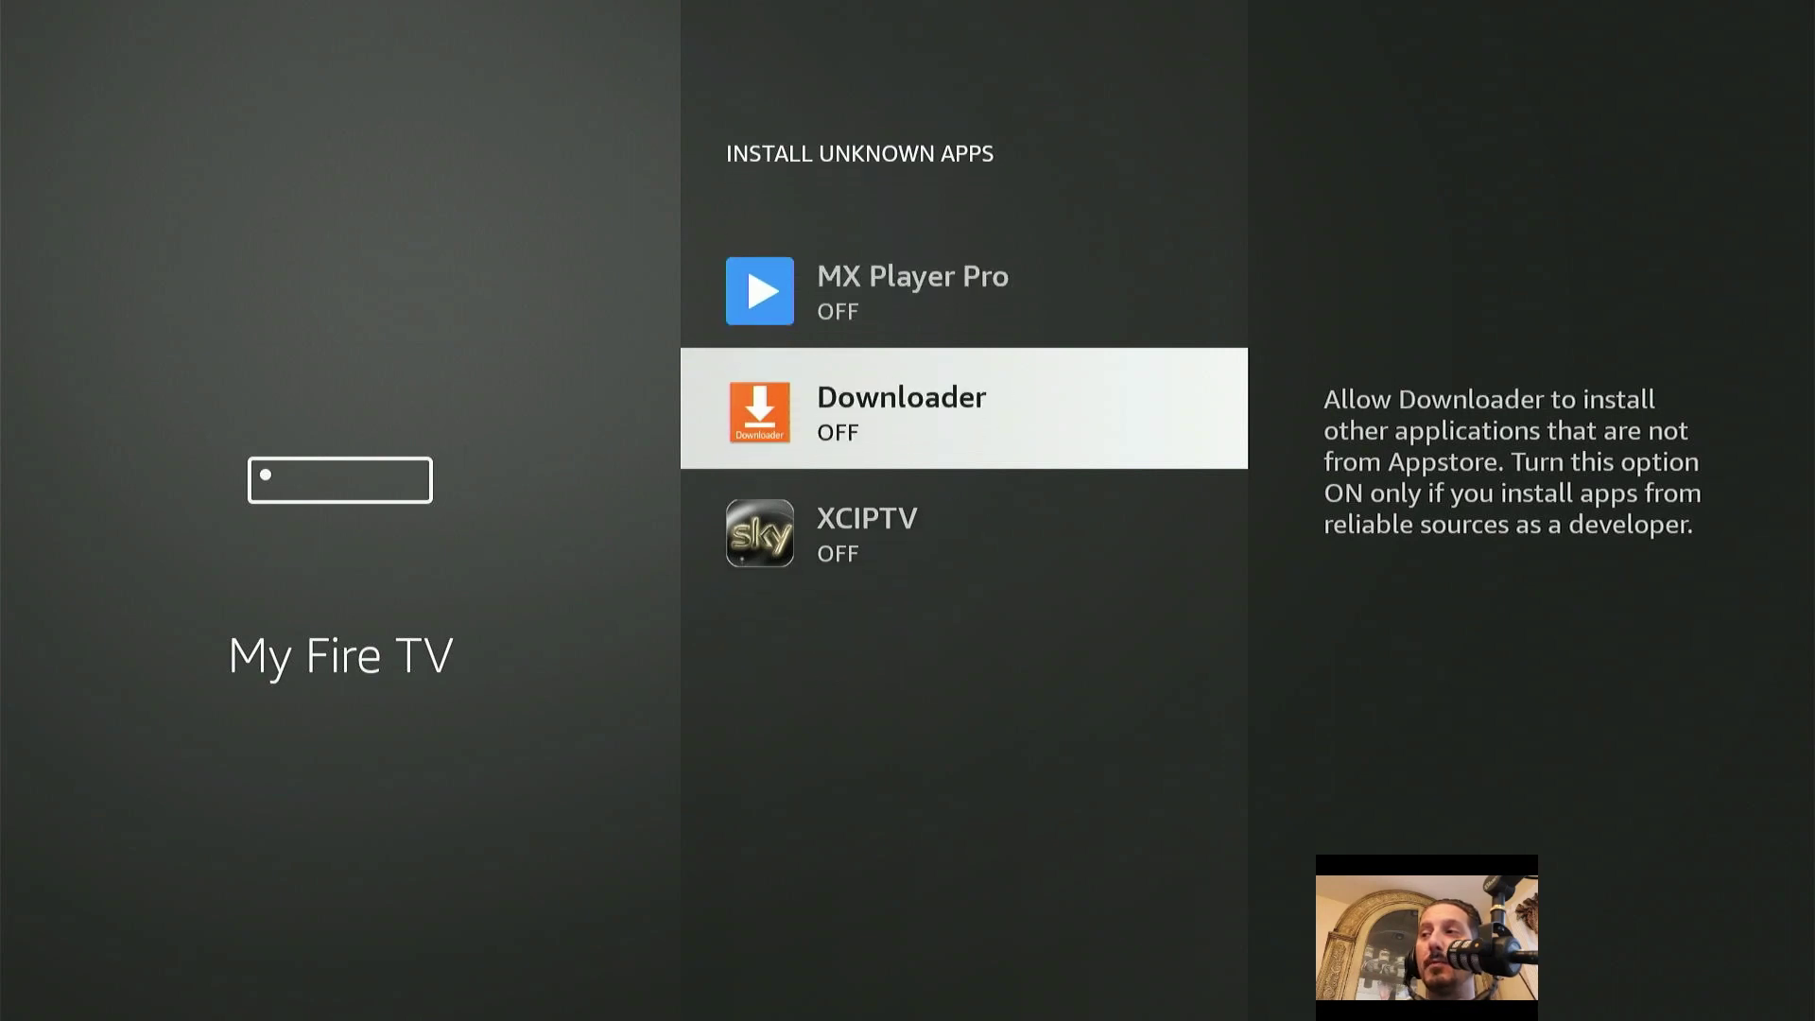
pyautogui.press('Return')
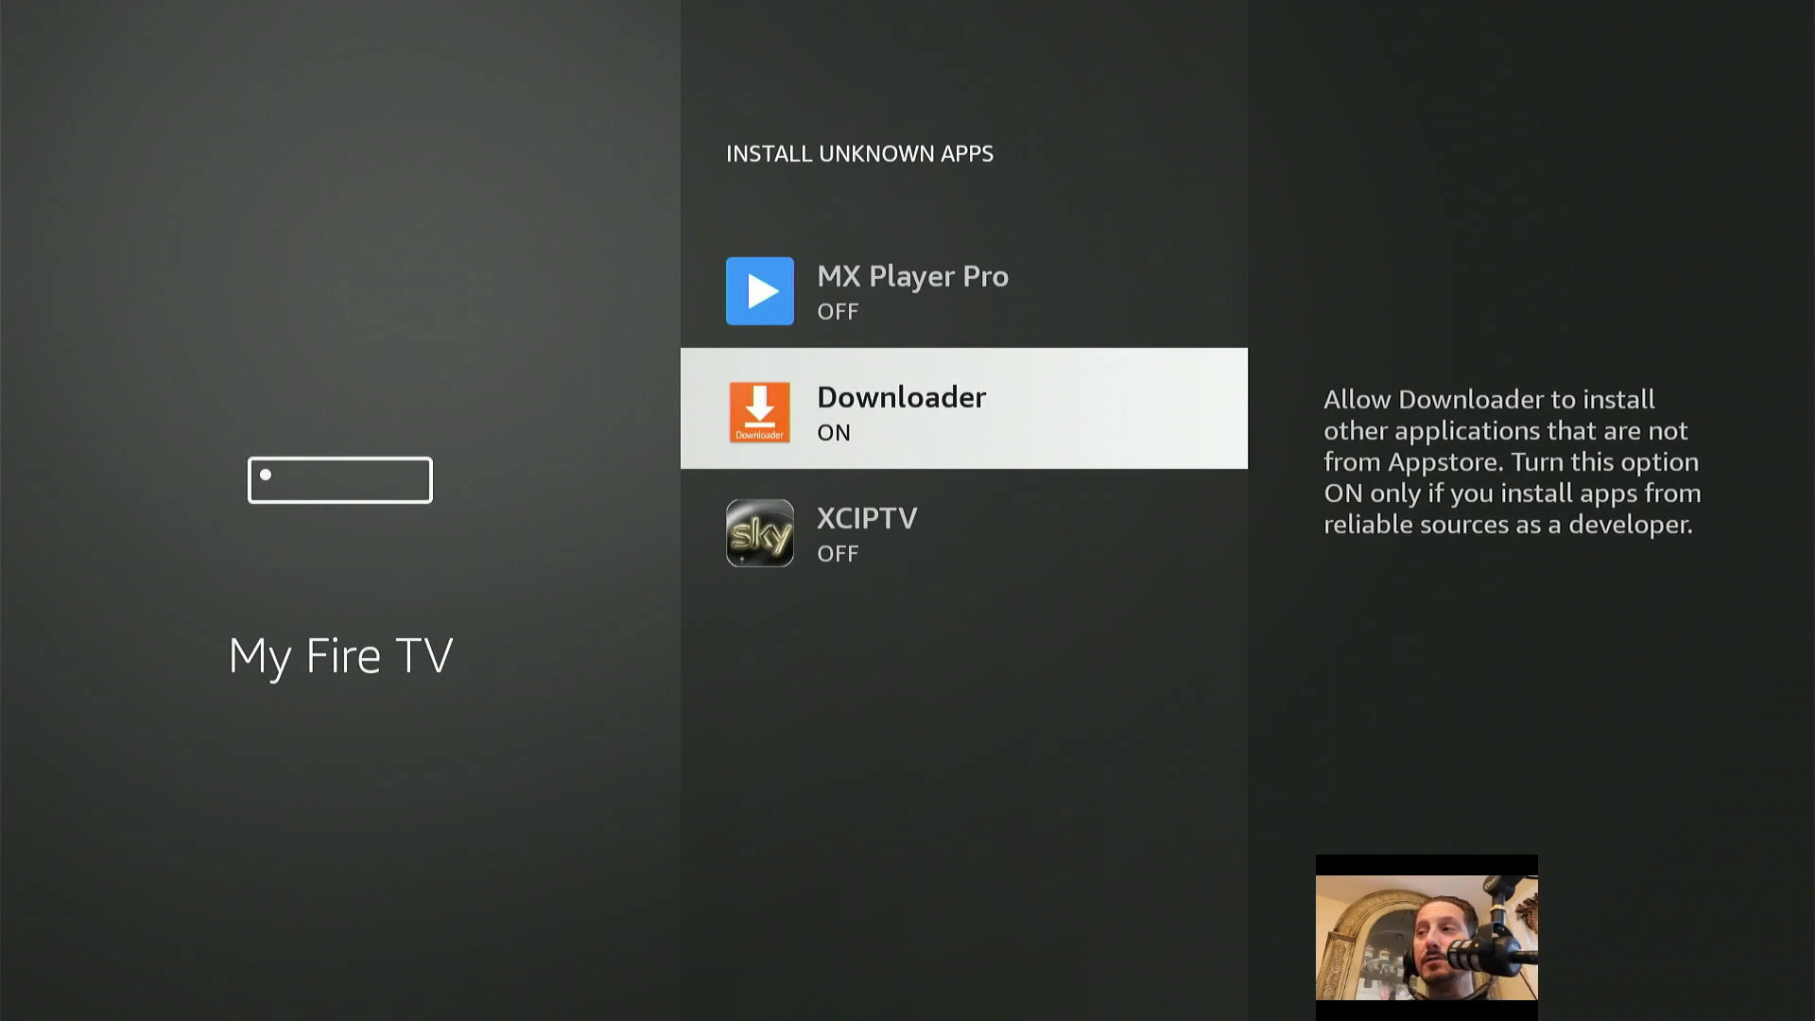
pyautogui.press('Escape')
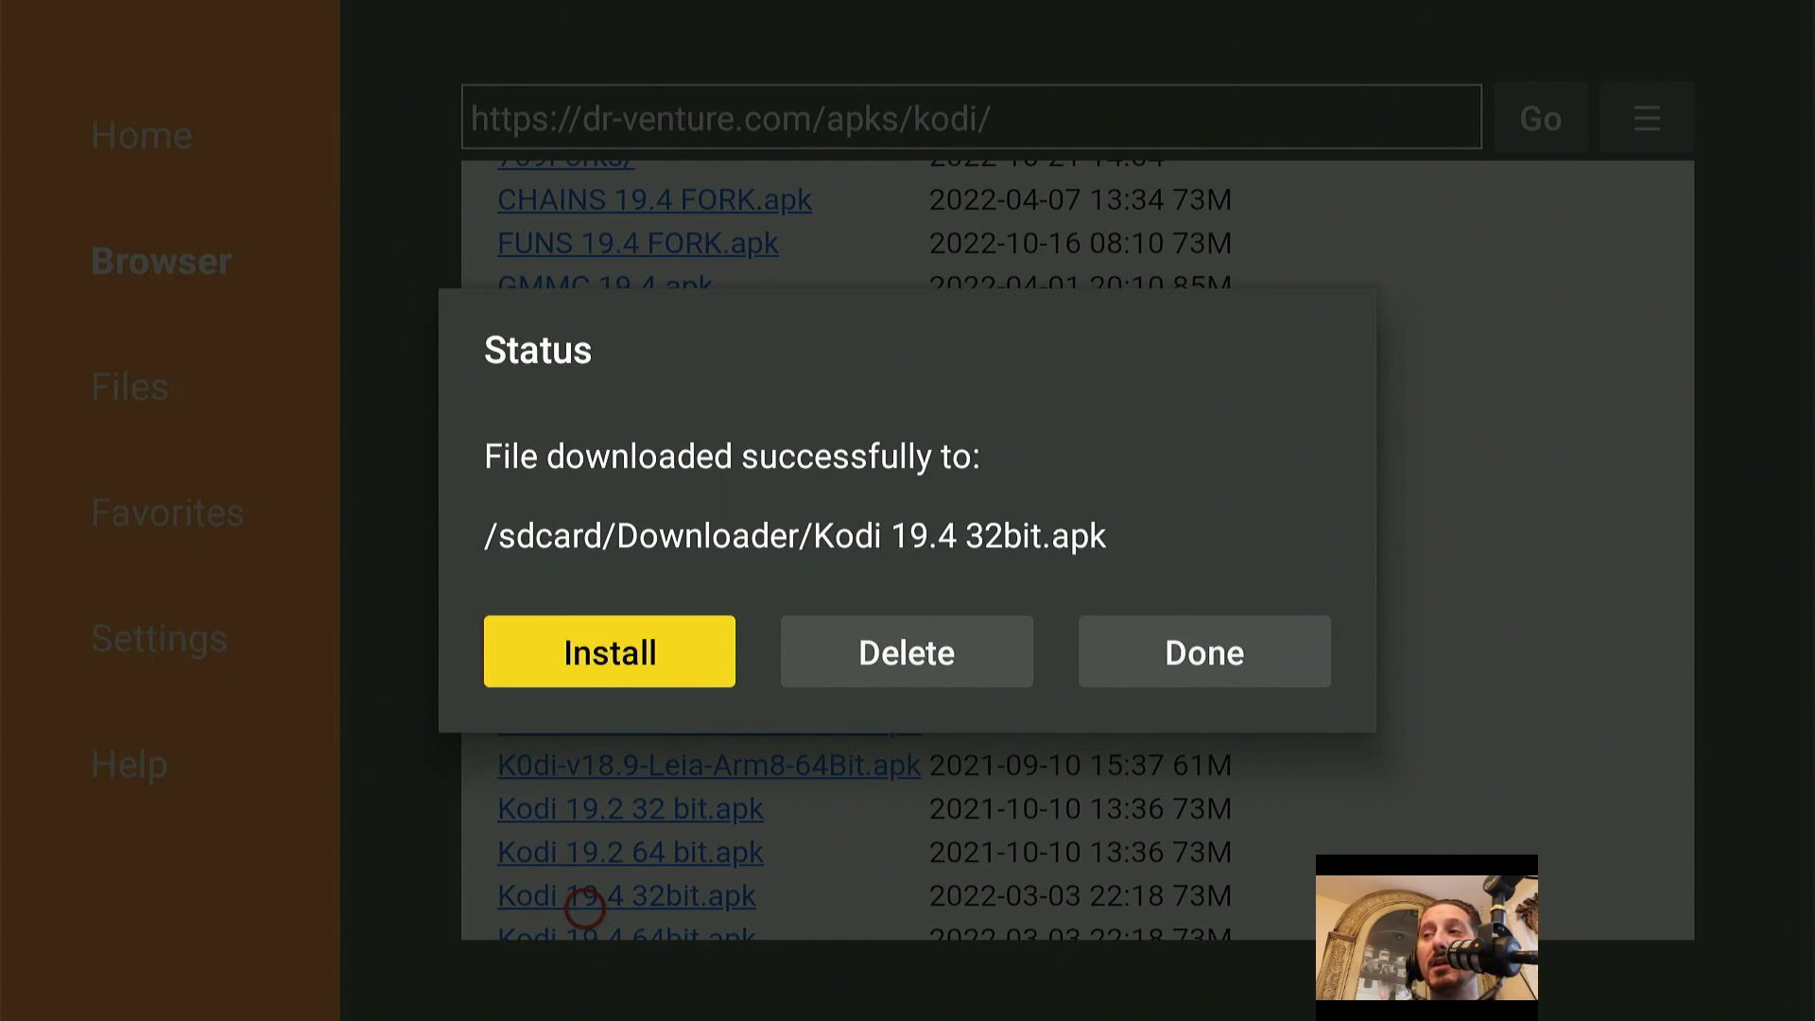
# Confirm the Kodi install in Package Installer and close it with DONE once installed.
pyautogui.press('Return')
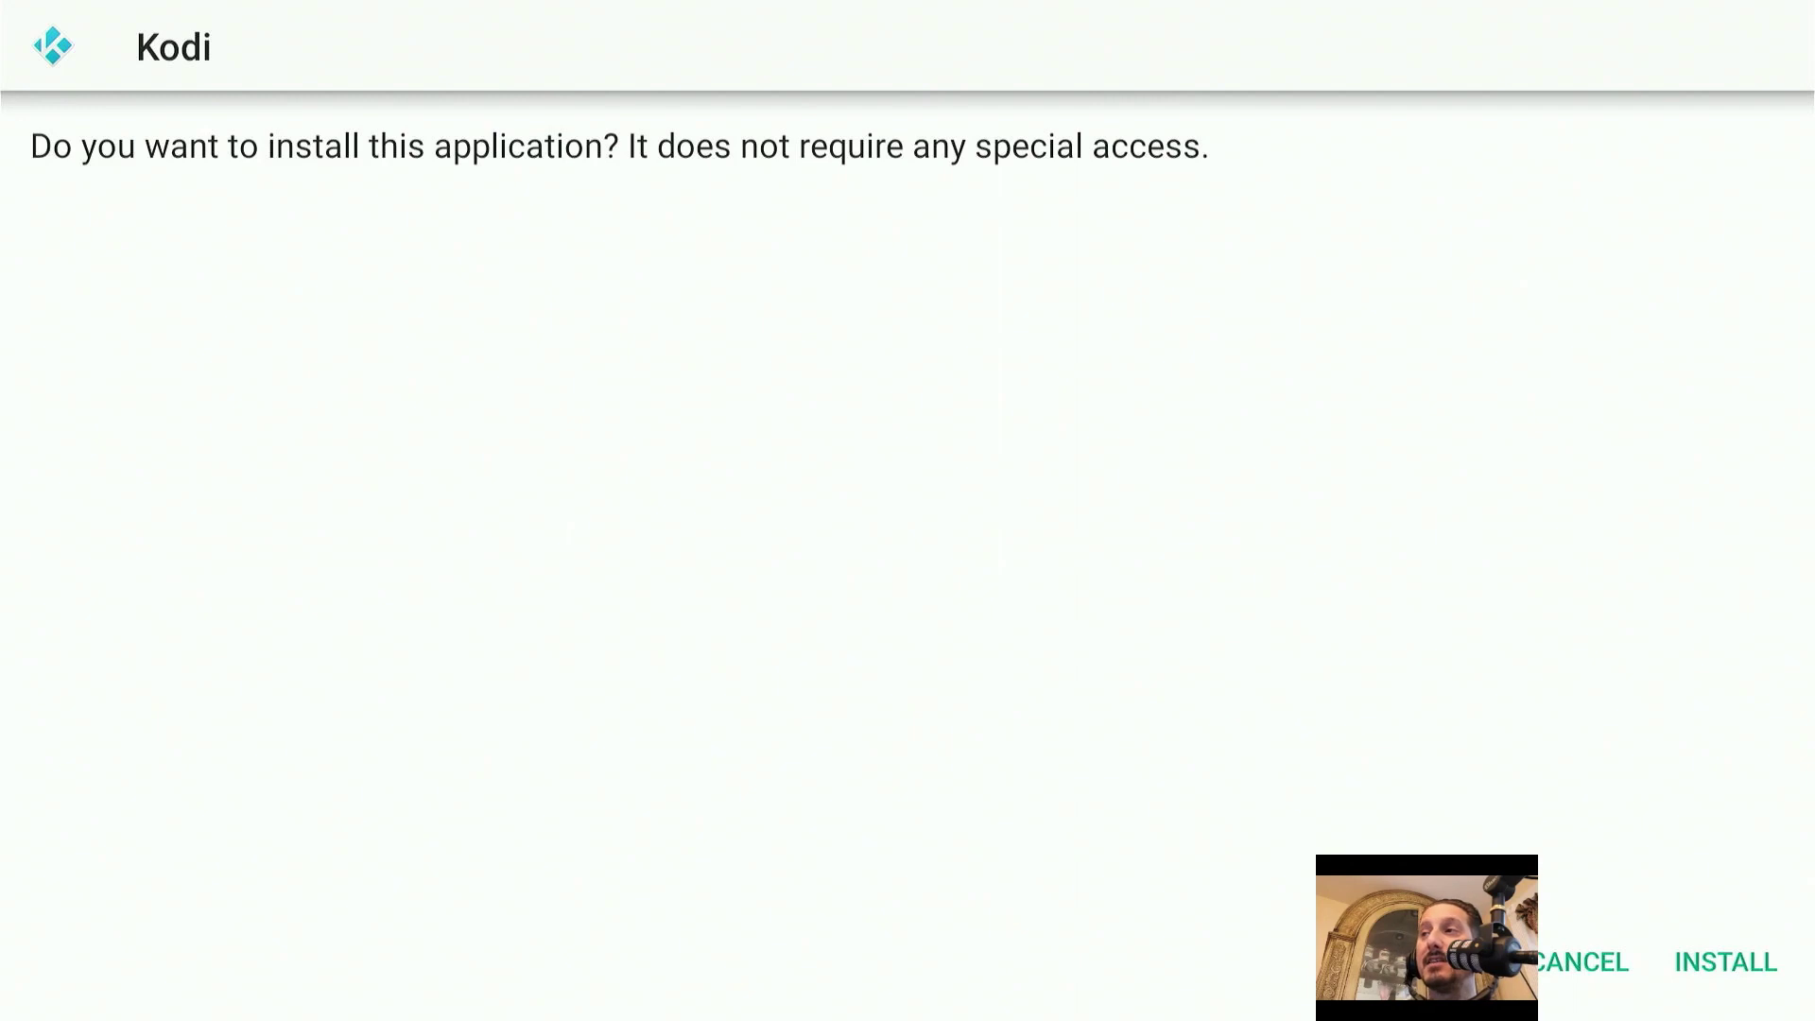
pyautogui.press('Down')
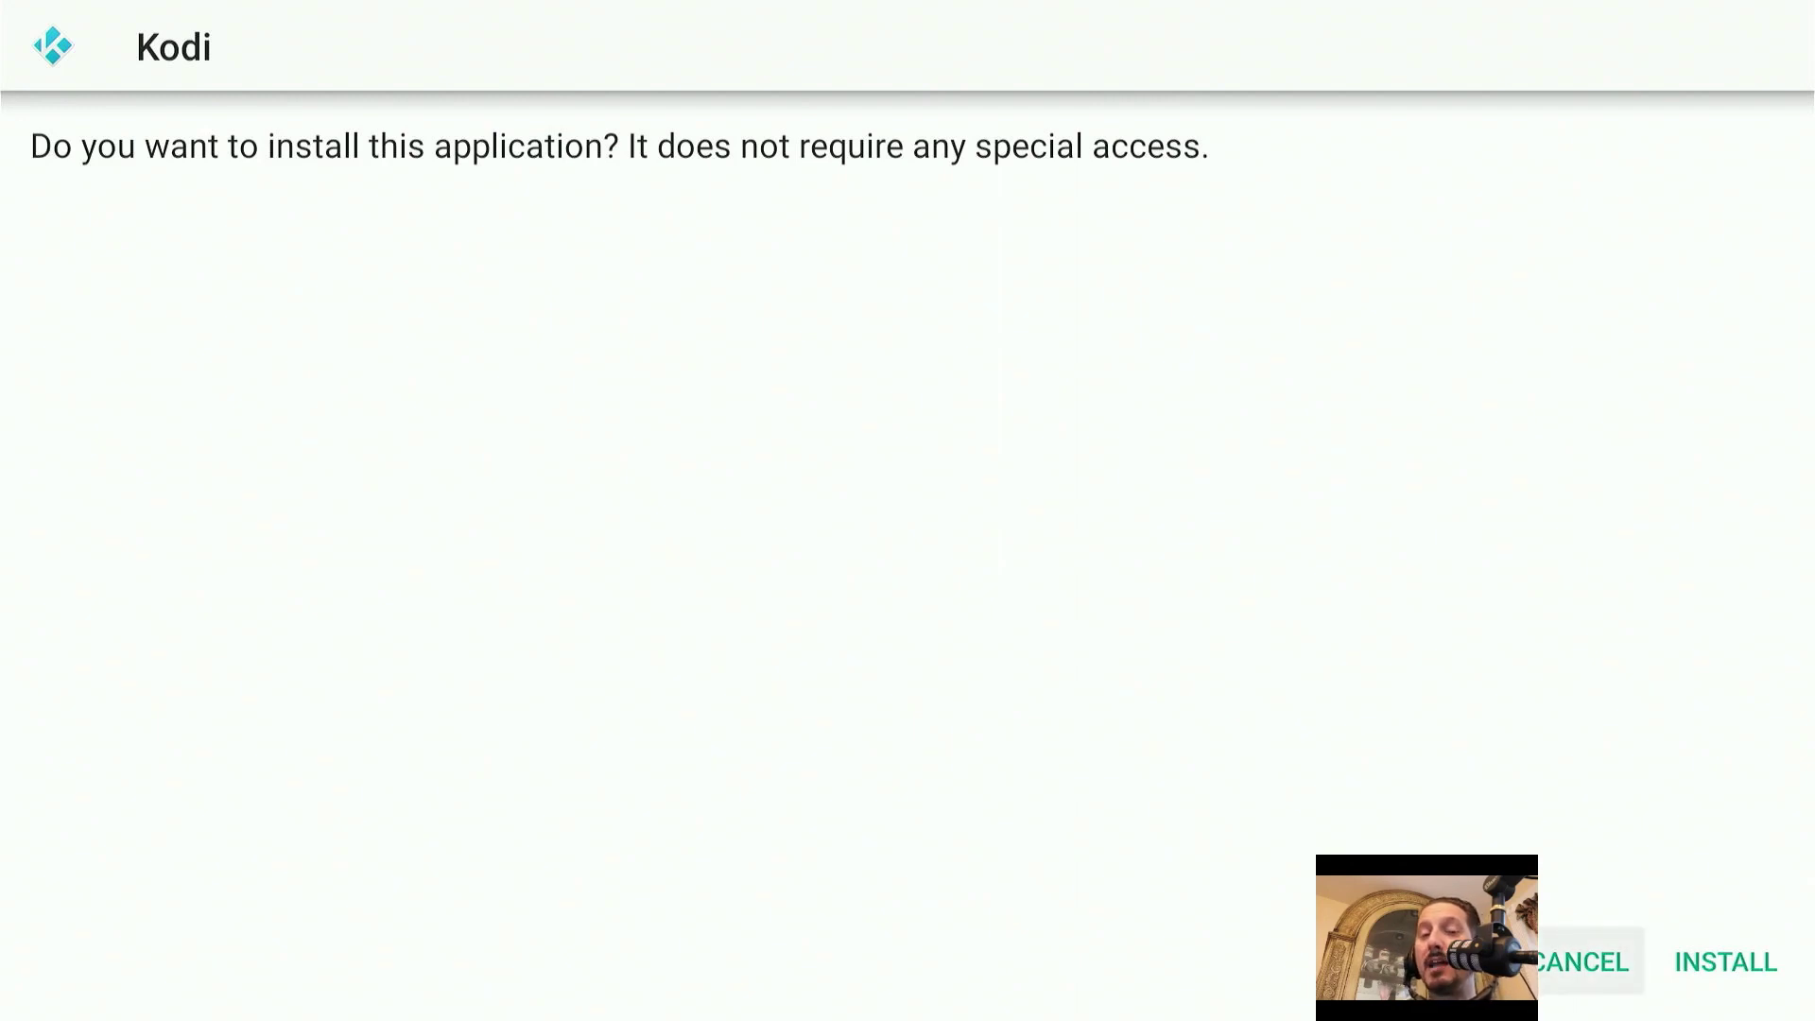
pyautogui.press('Right')
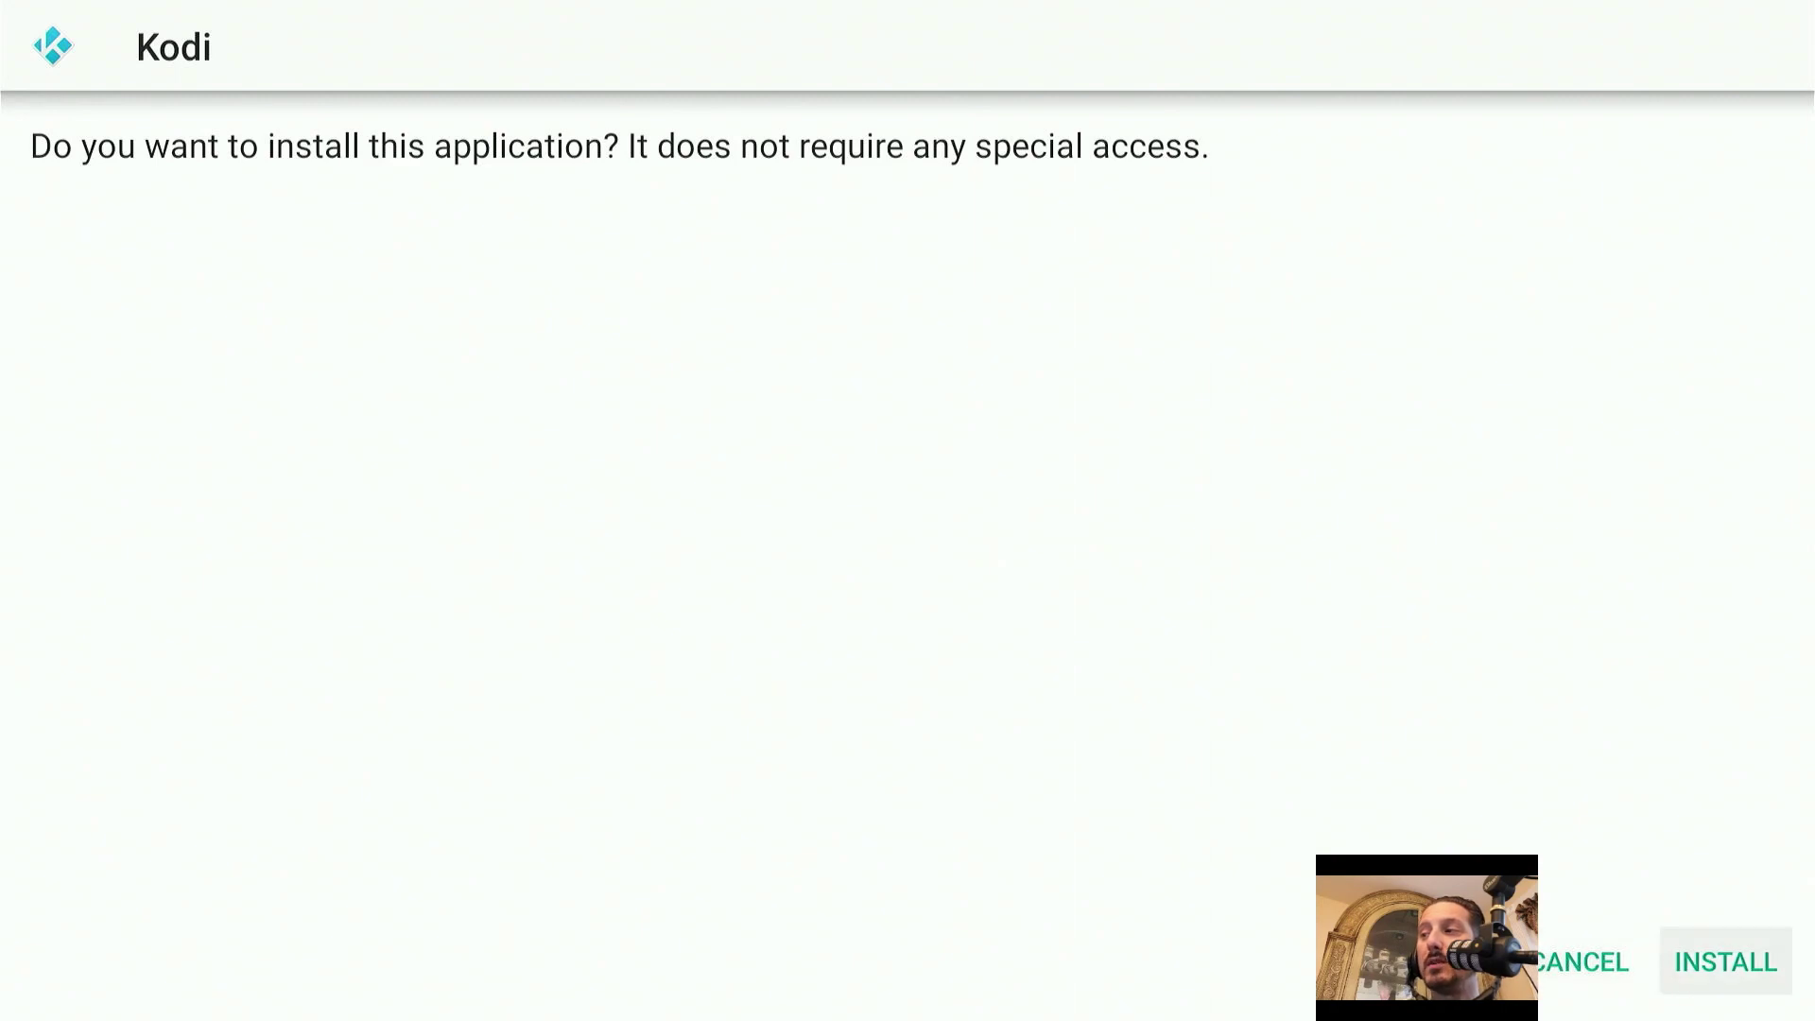
pyautogui.press('Return')
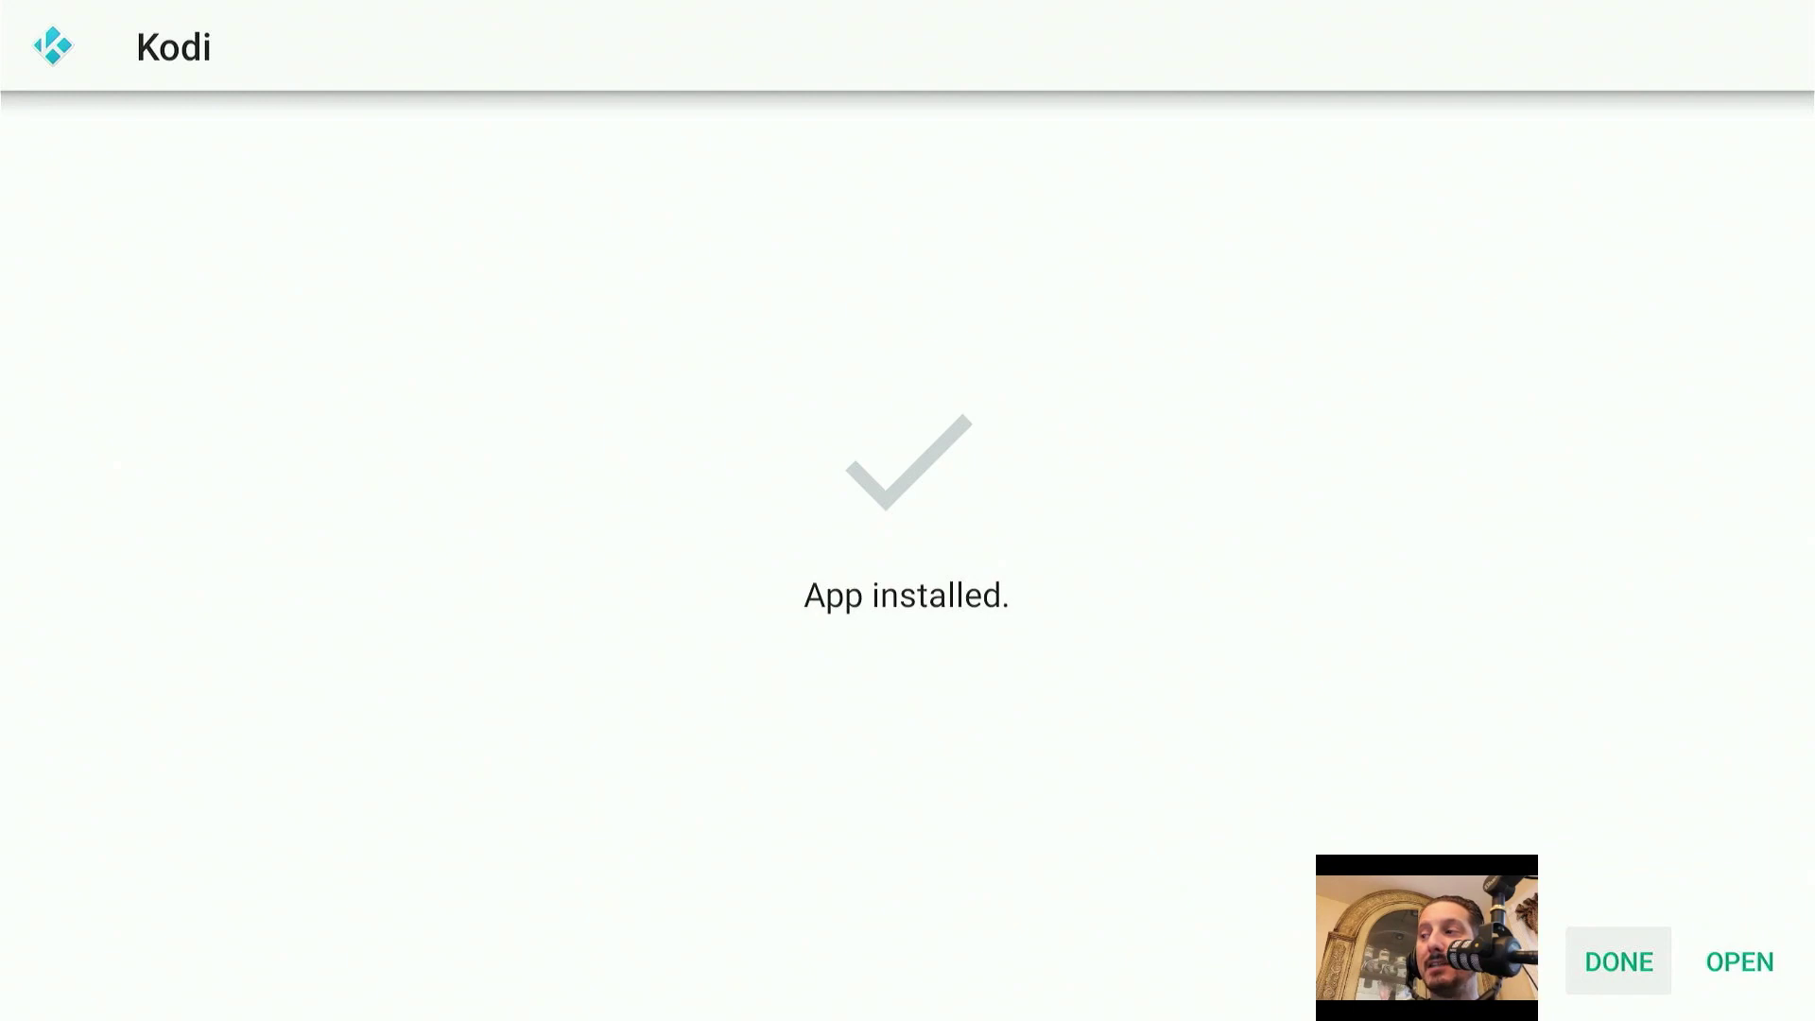
pyautogui.press('Return')
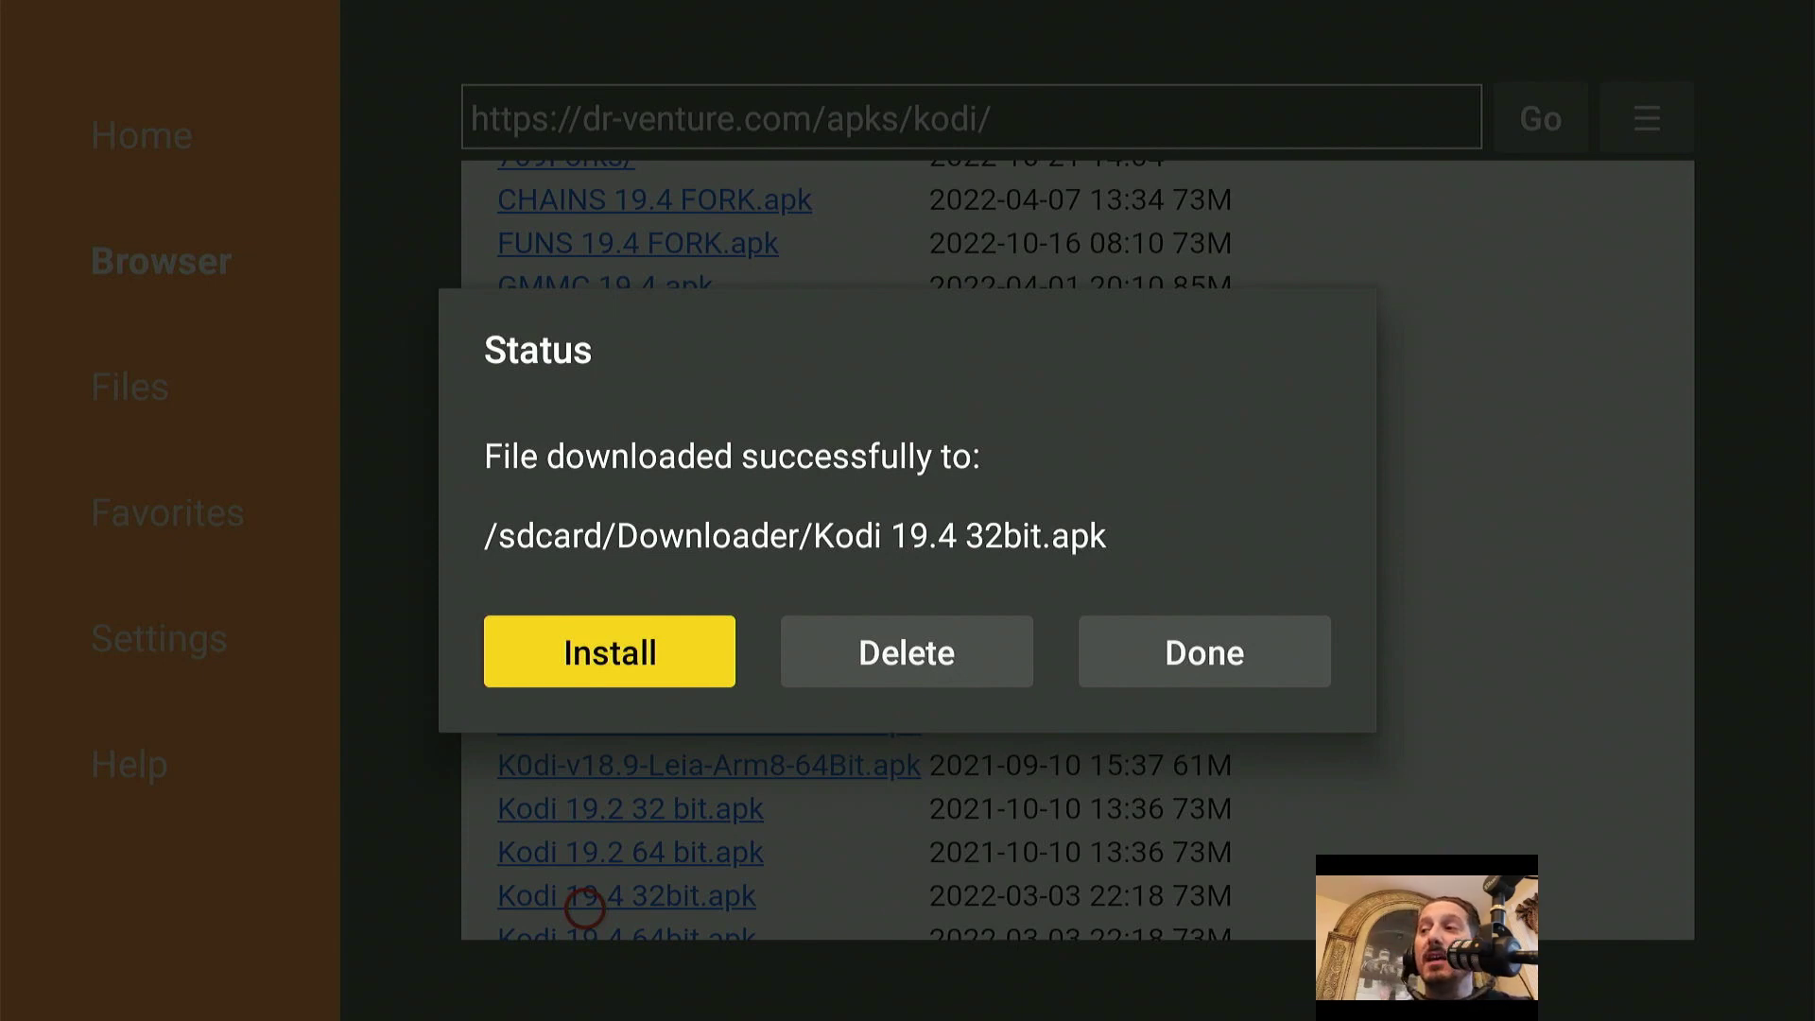
# Delete the downloaded Kodi 19.4 32bit.apk file and go to the Fire TV home screen.
pyautogui.press('Right')
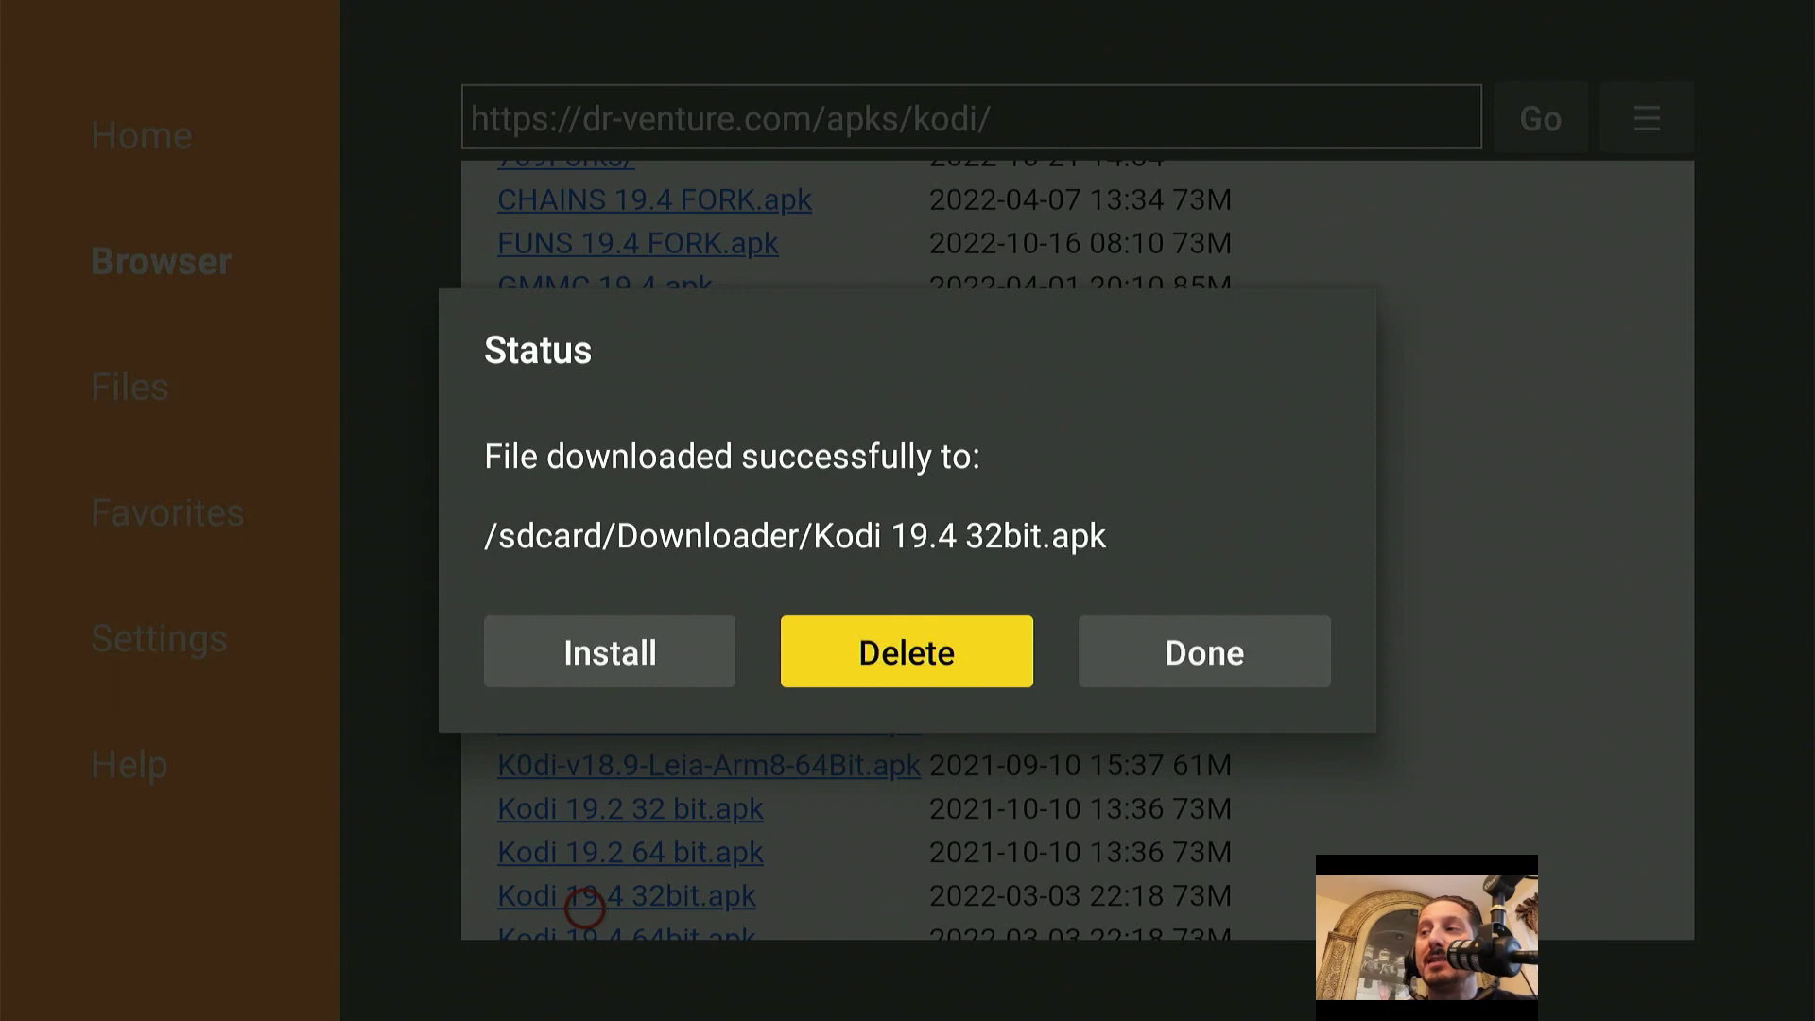
pyautogui.press('Return')
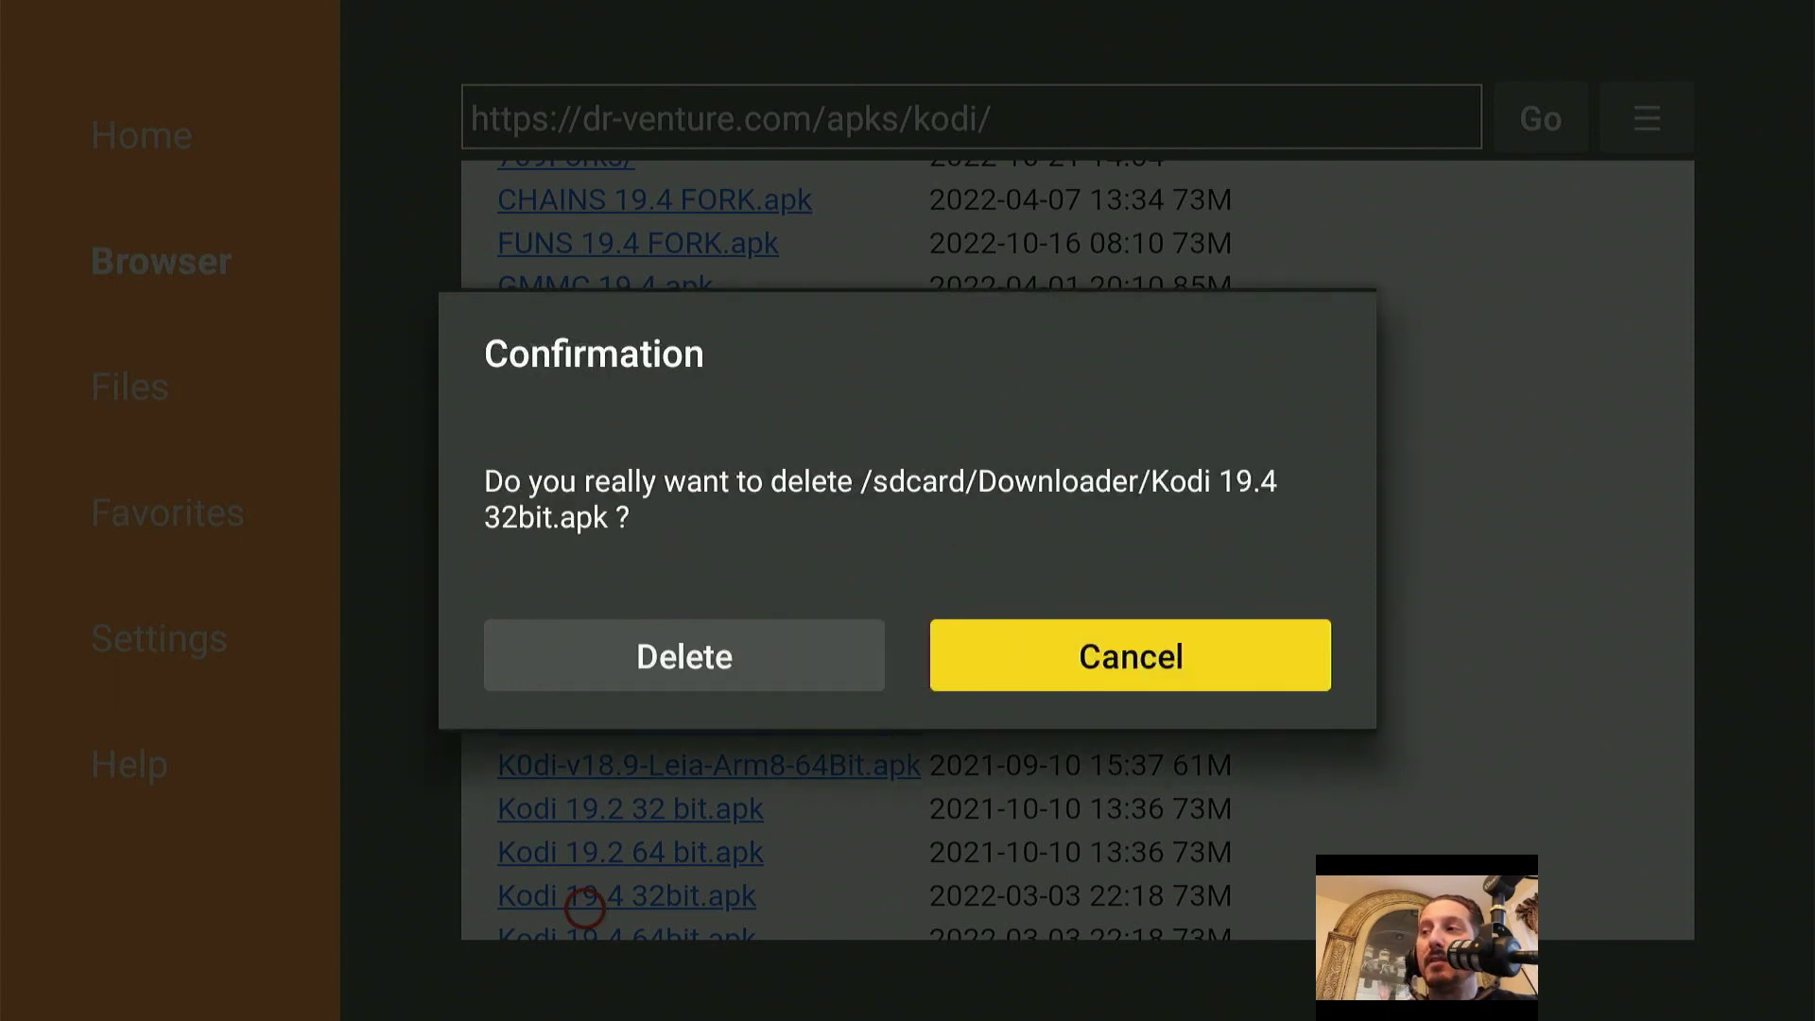
pyautogui.press('Left')
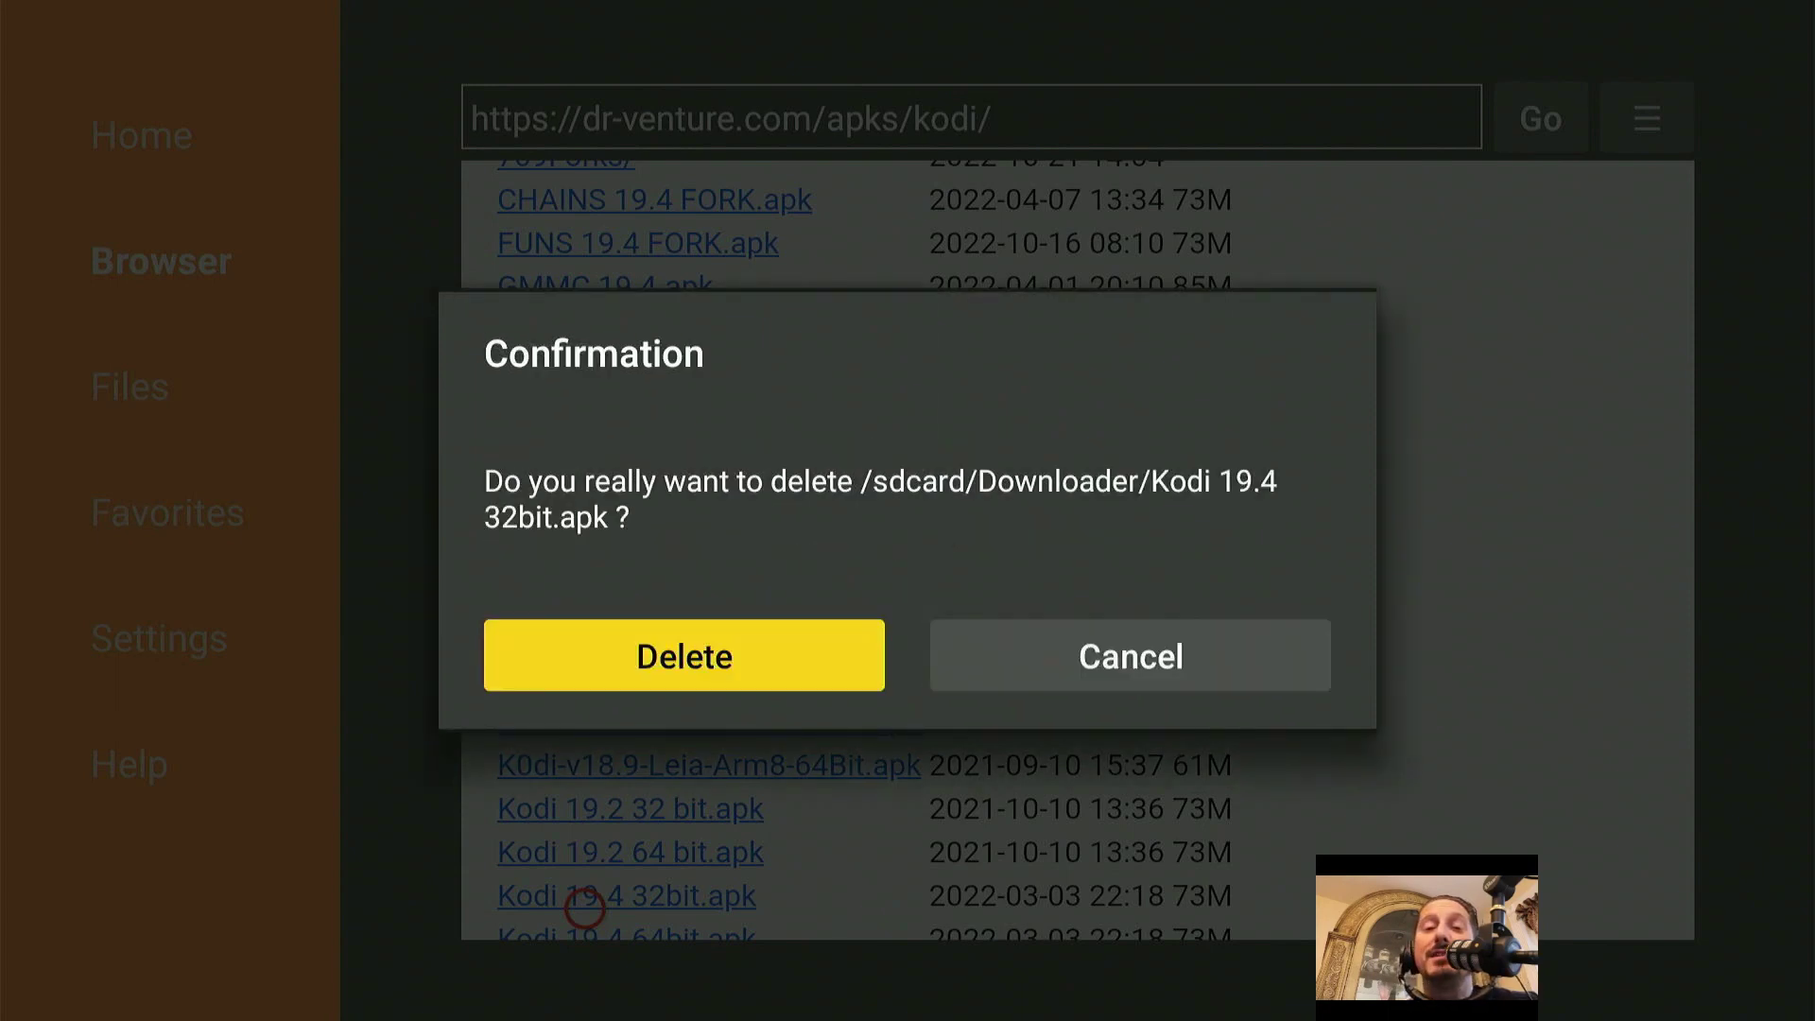
pyautogui.press('Return')
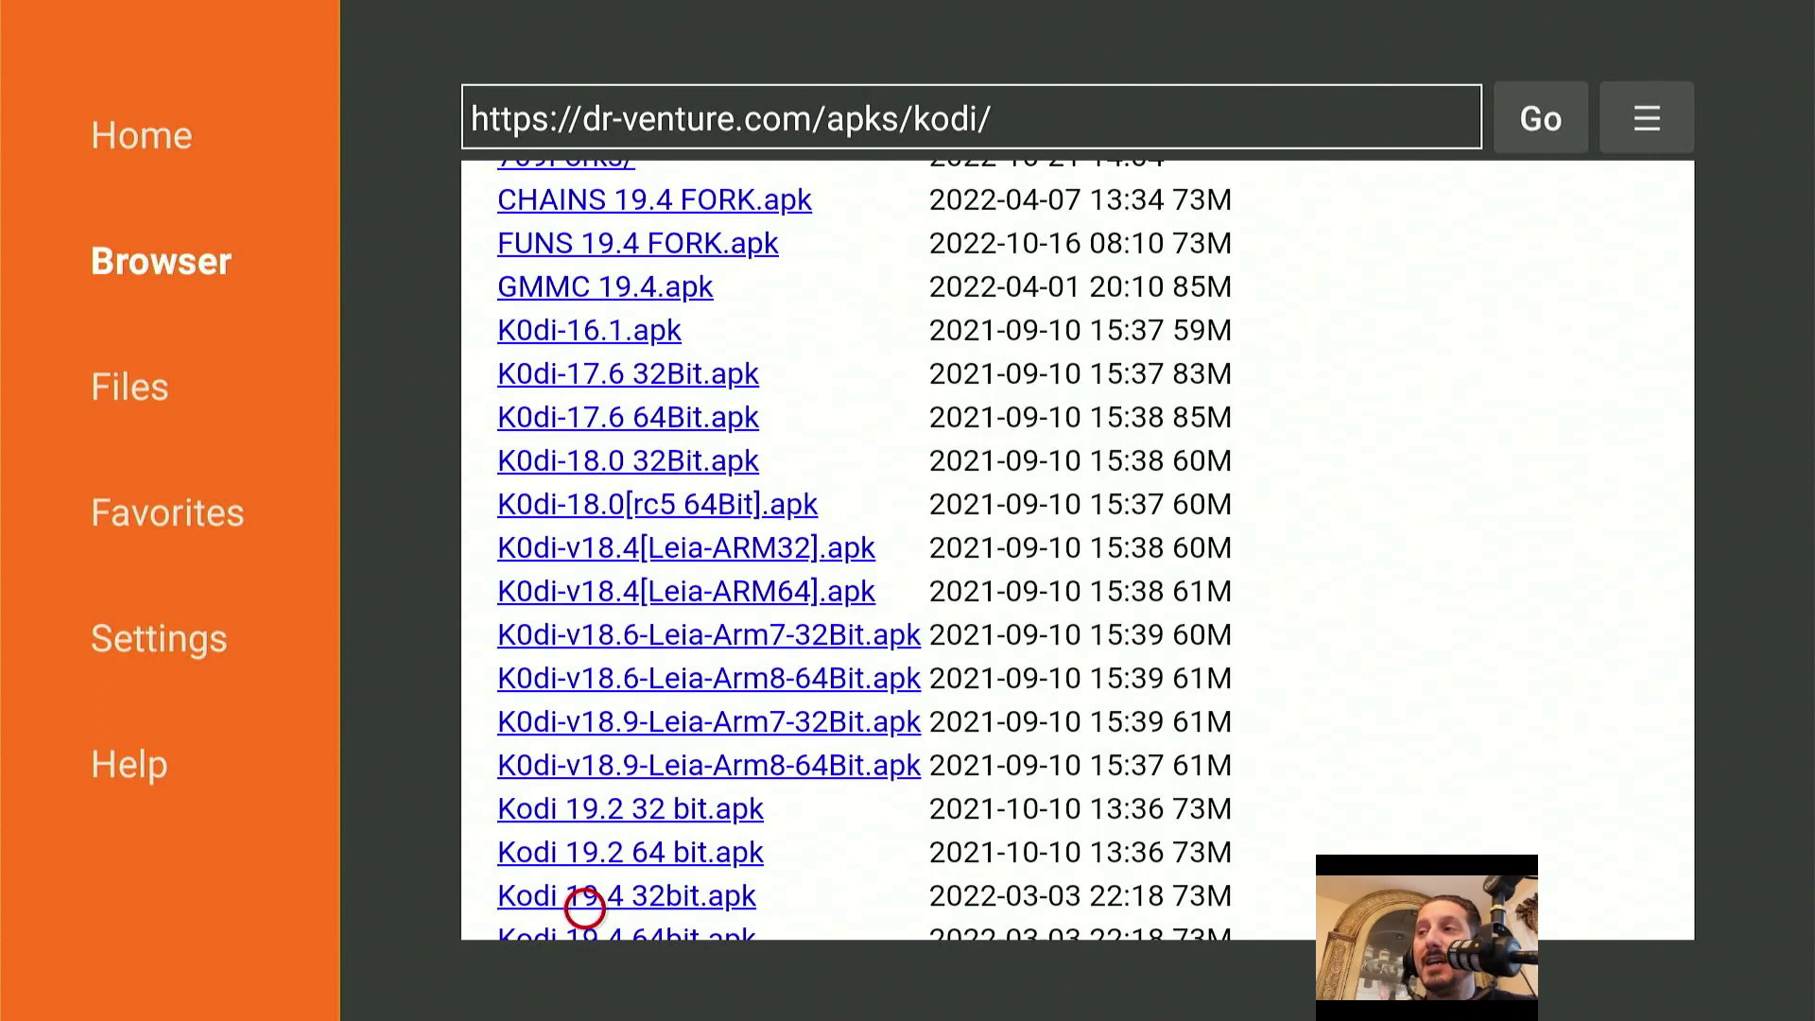
pyautogui.press('Home')
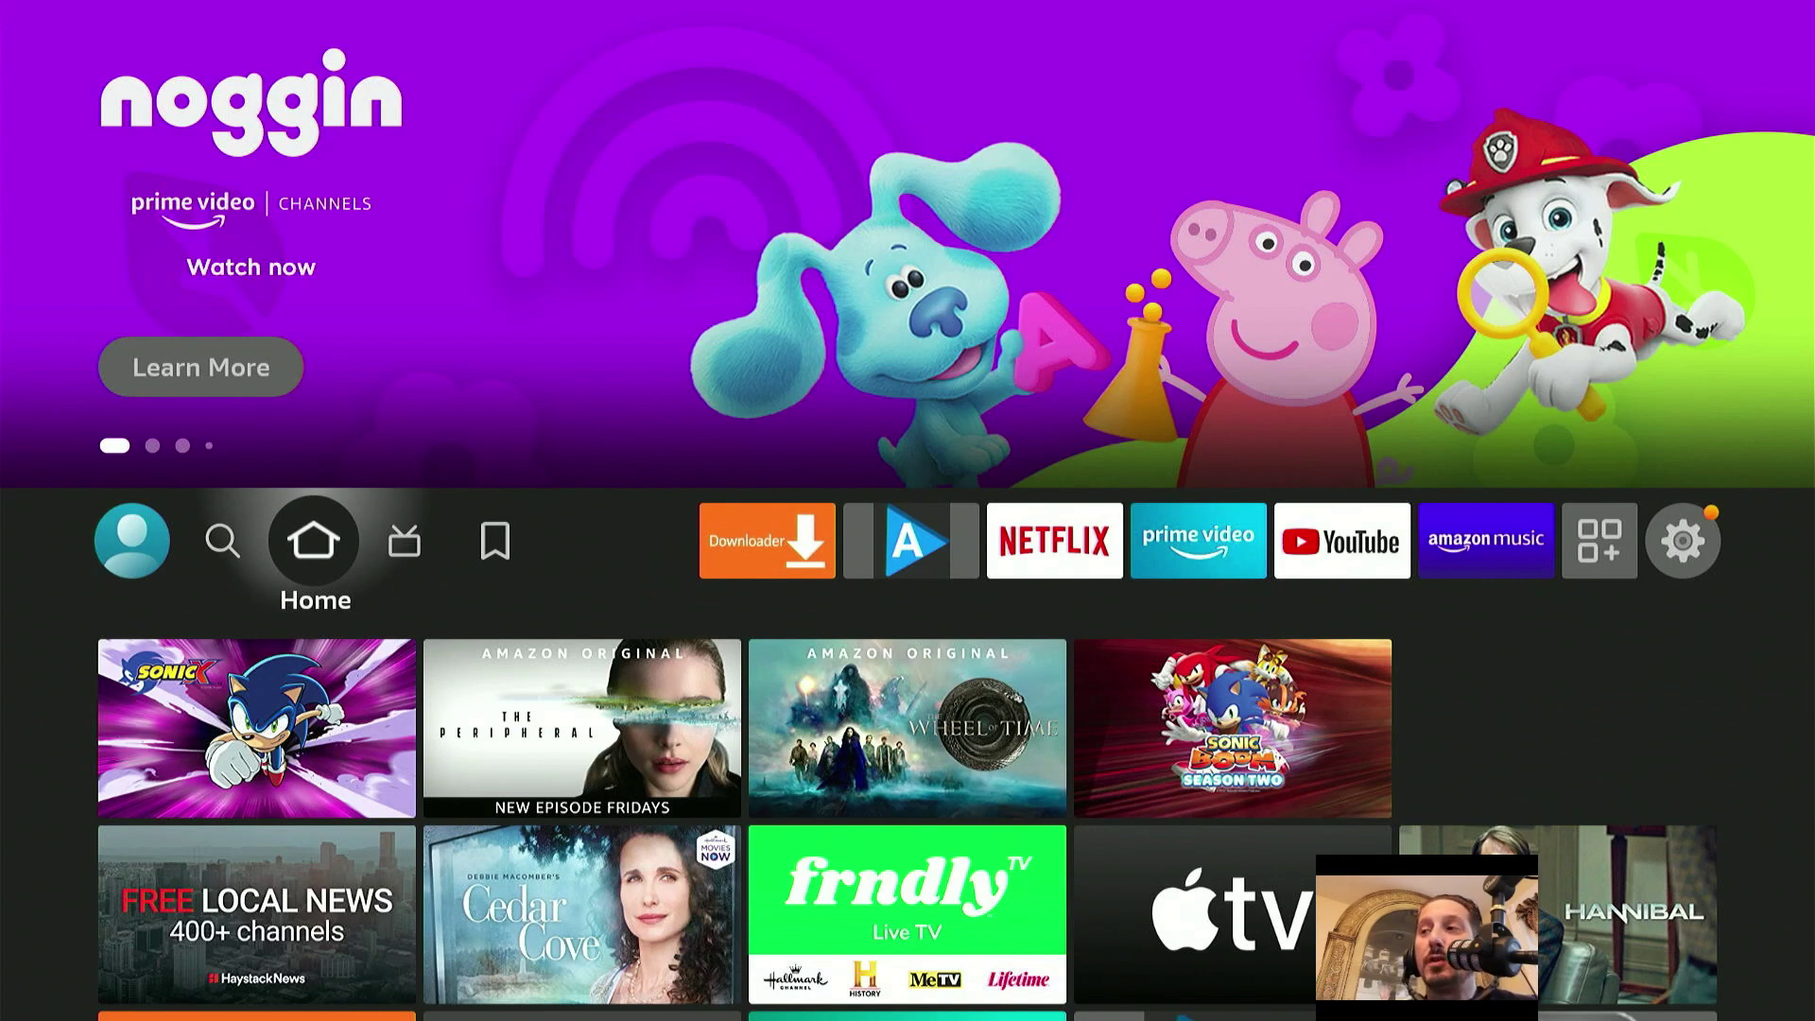
# From the Apps library, use Kodi's Move to front option so it leads the apps row.
pyautogui.press('Home')
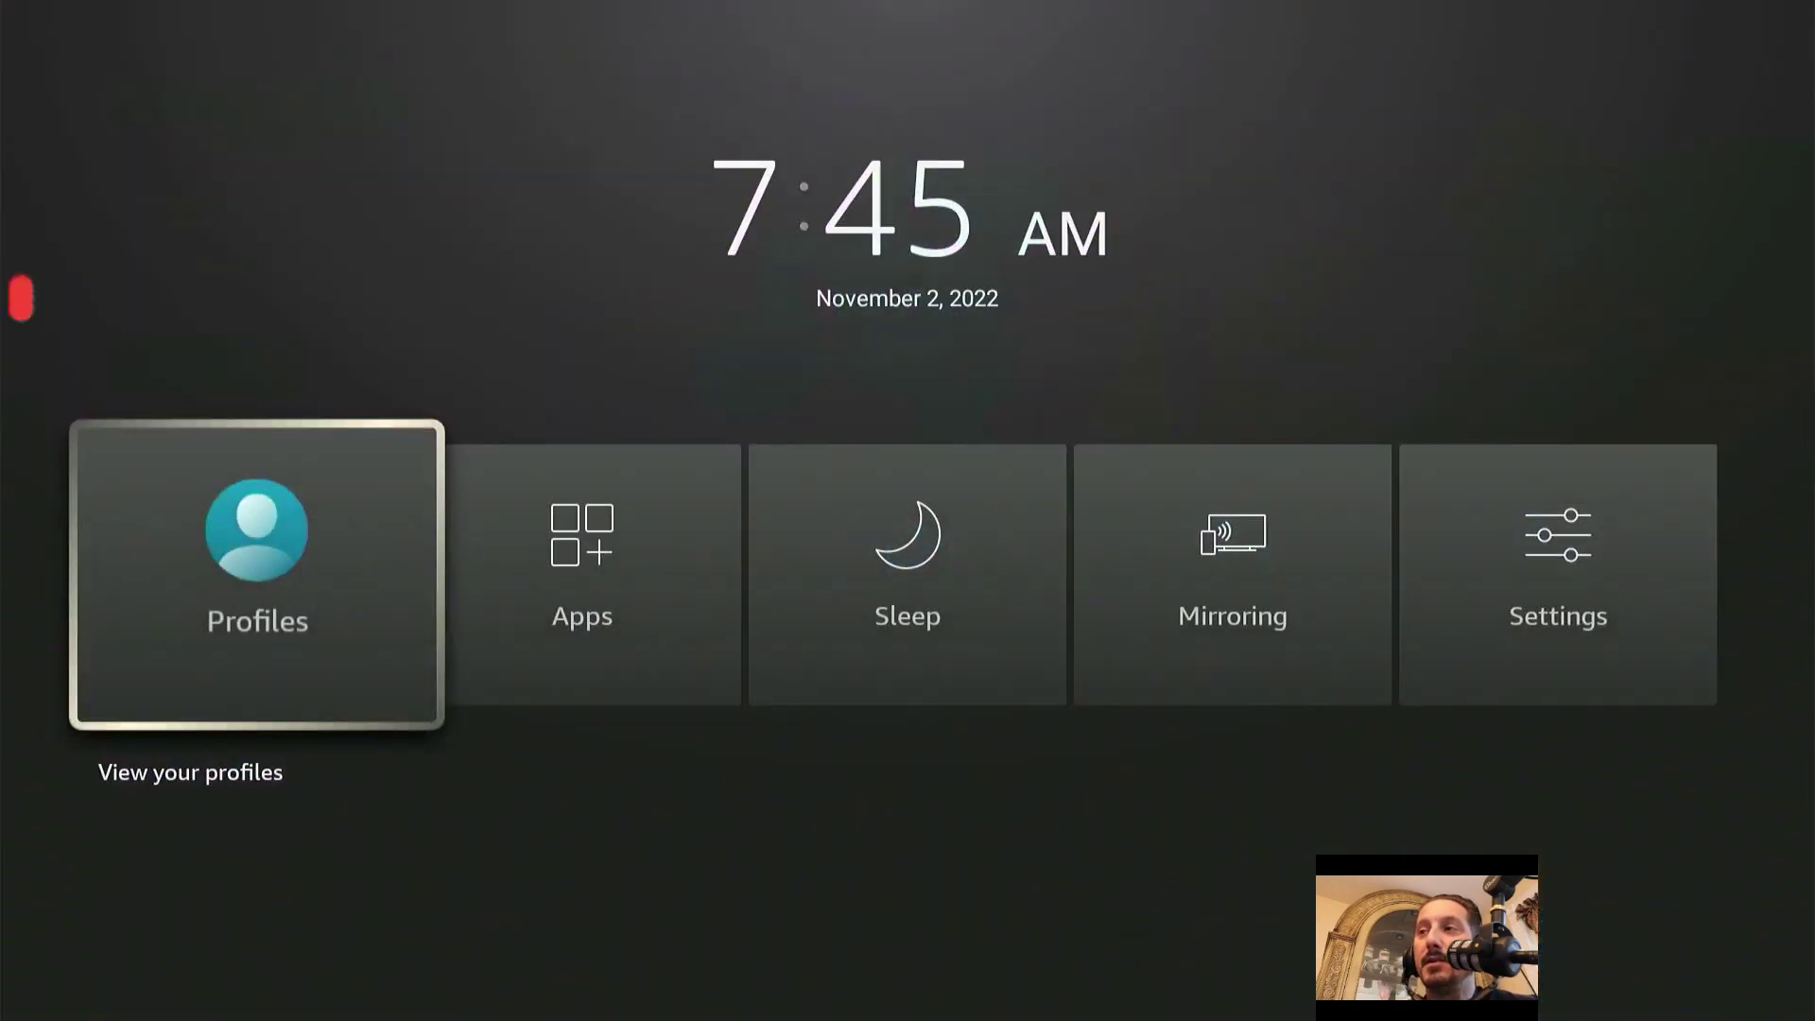
pyautogui.press('Right')
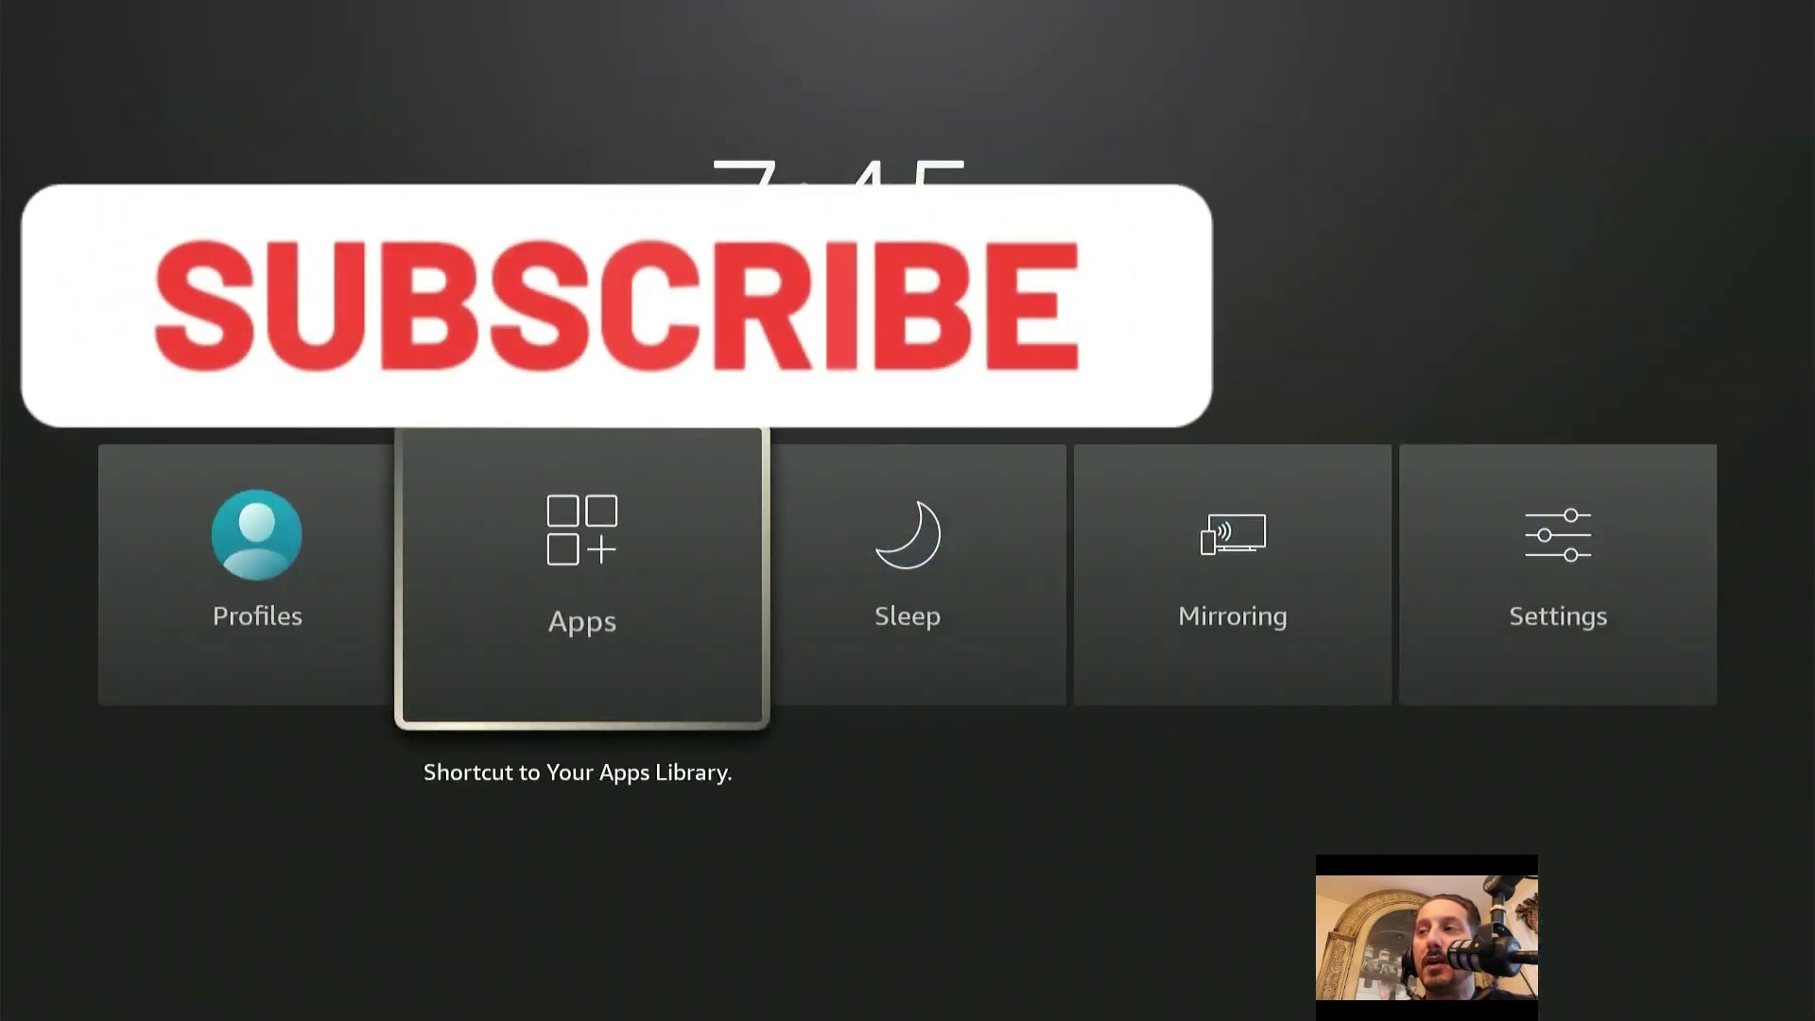
pyautogui.press('Return')
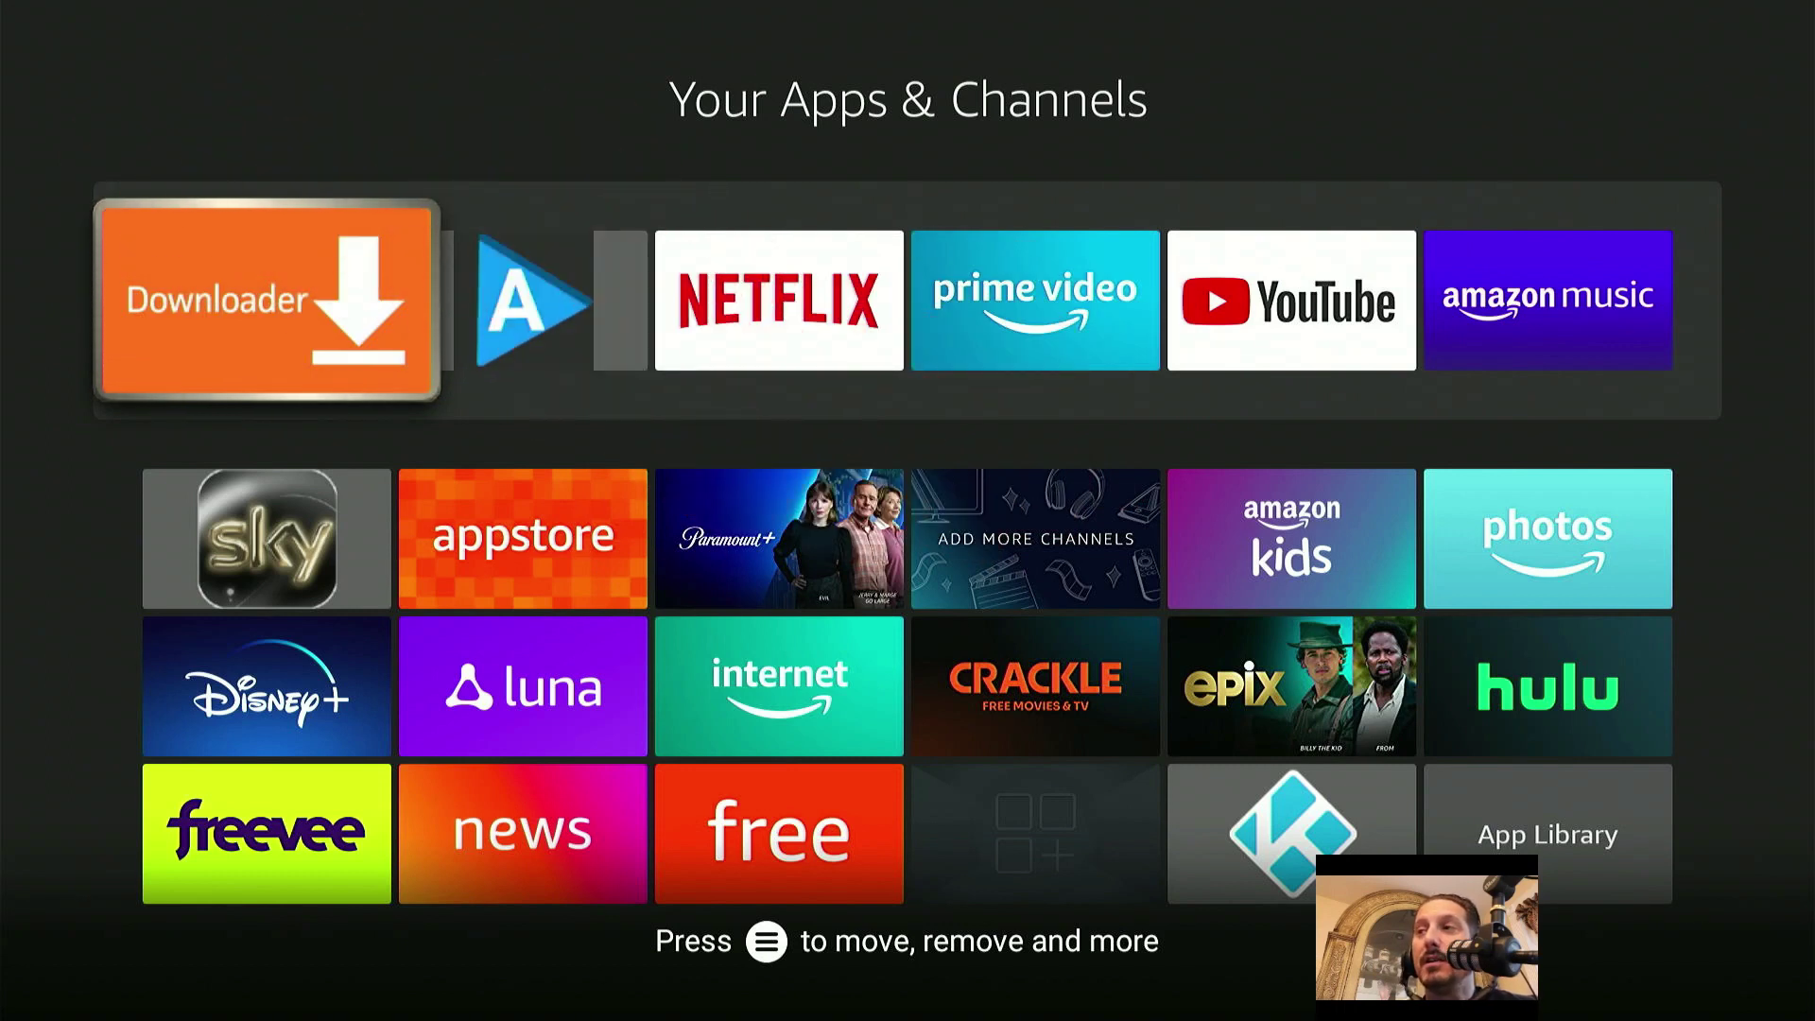
pyautogui.press('Down')
pyautogui.press('Down')
pyautogui.press('Down')
pyautogui.press('Left')
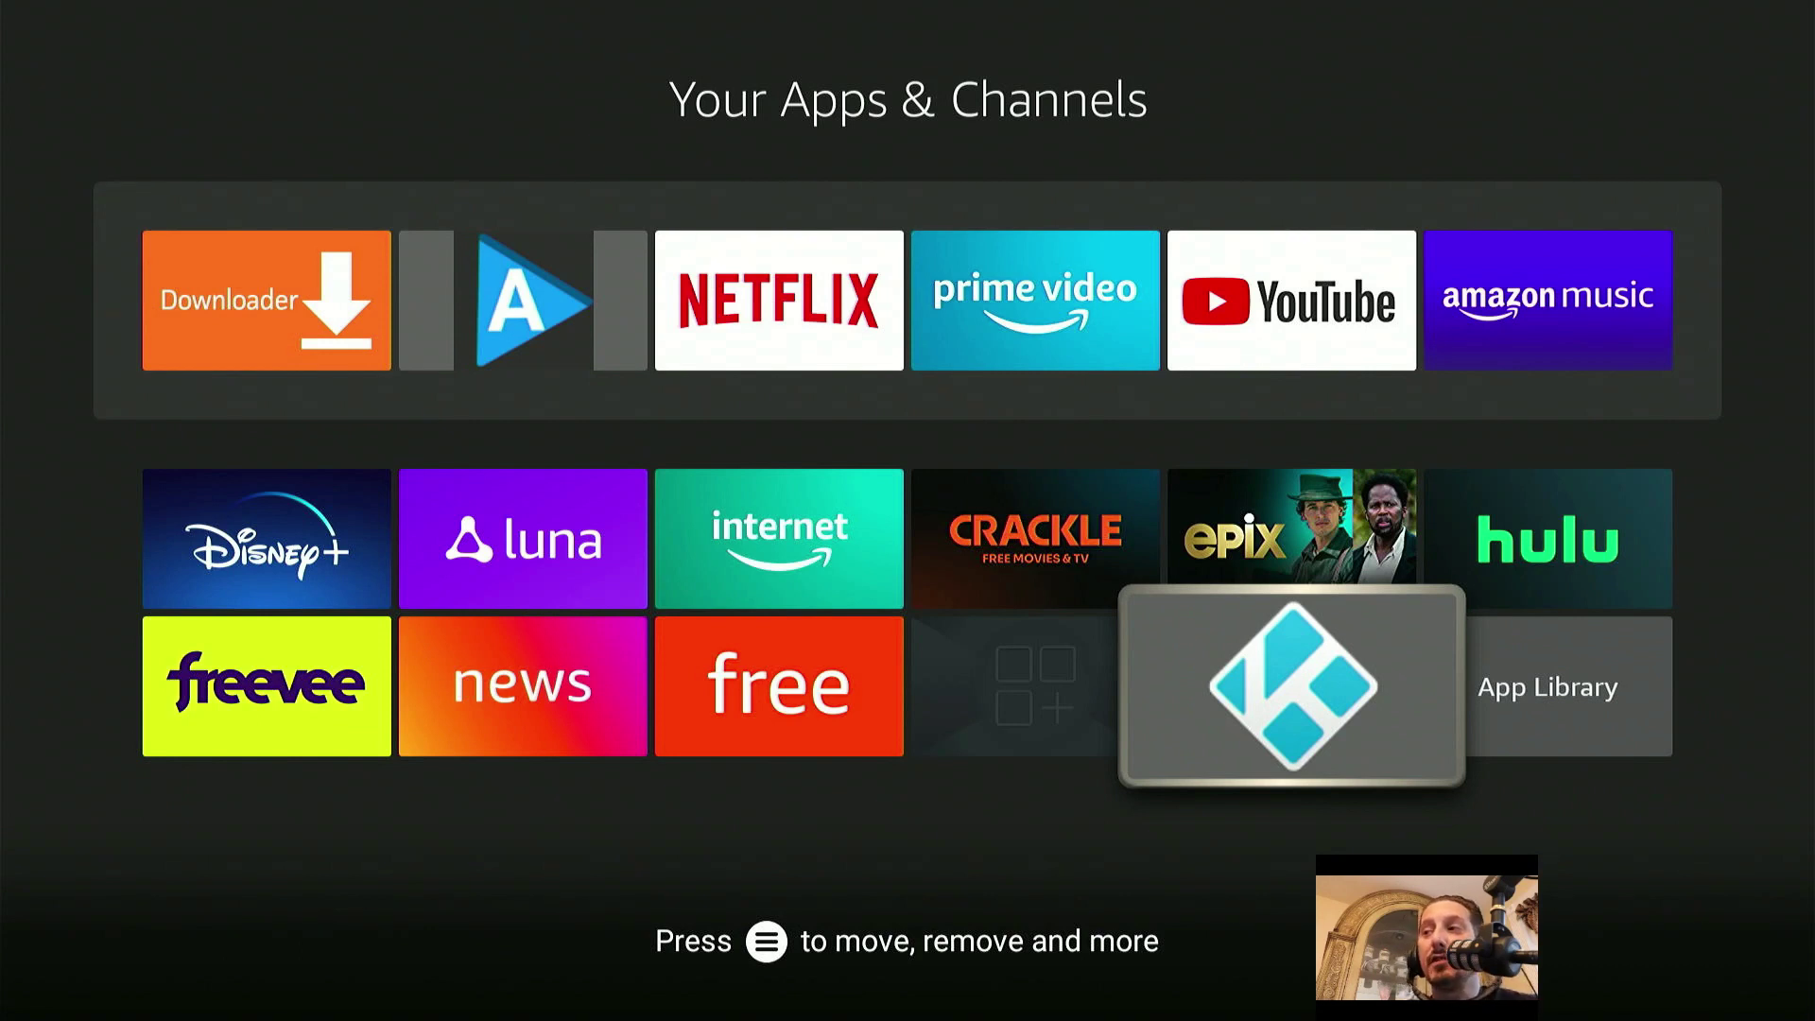
pyautogui.press('Menu')
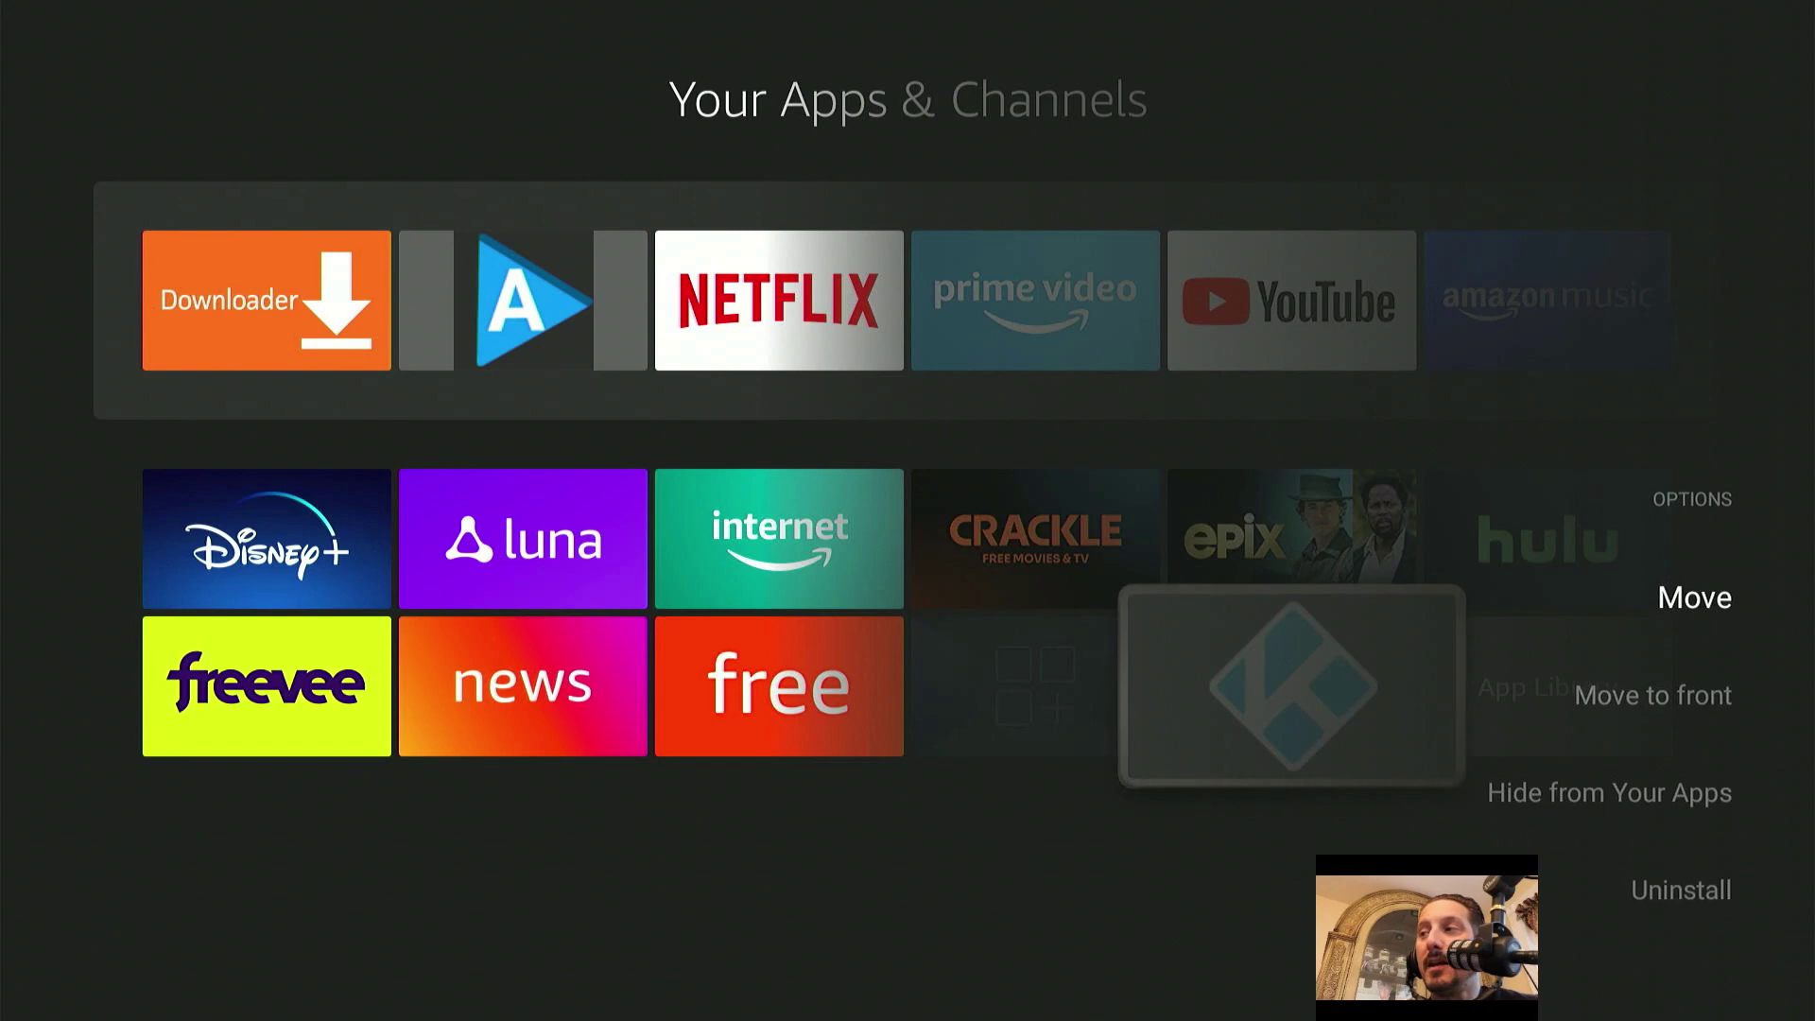
pyautogui.press('Down')
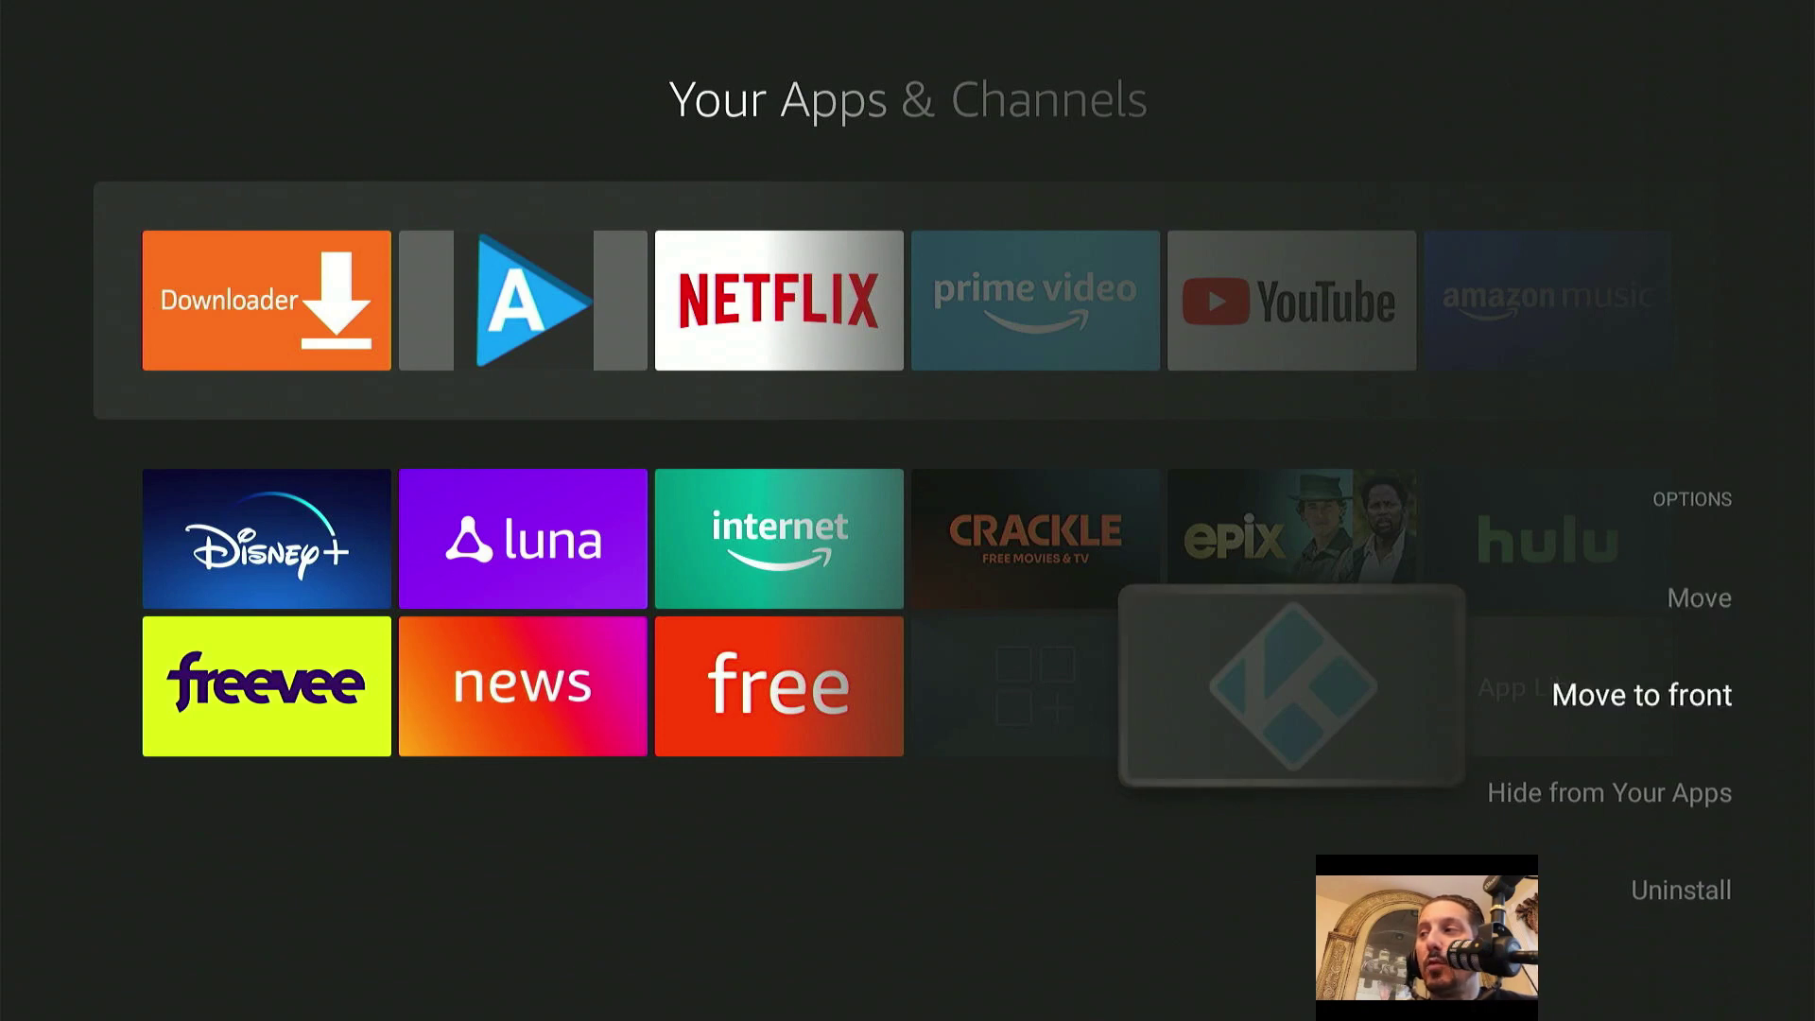
pyautogui.press('Return')
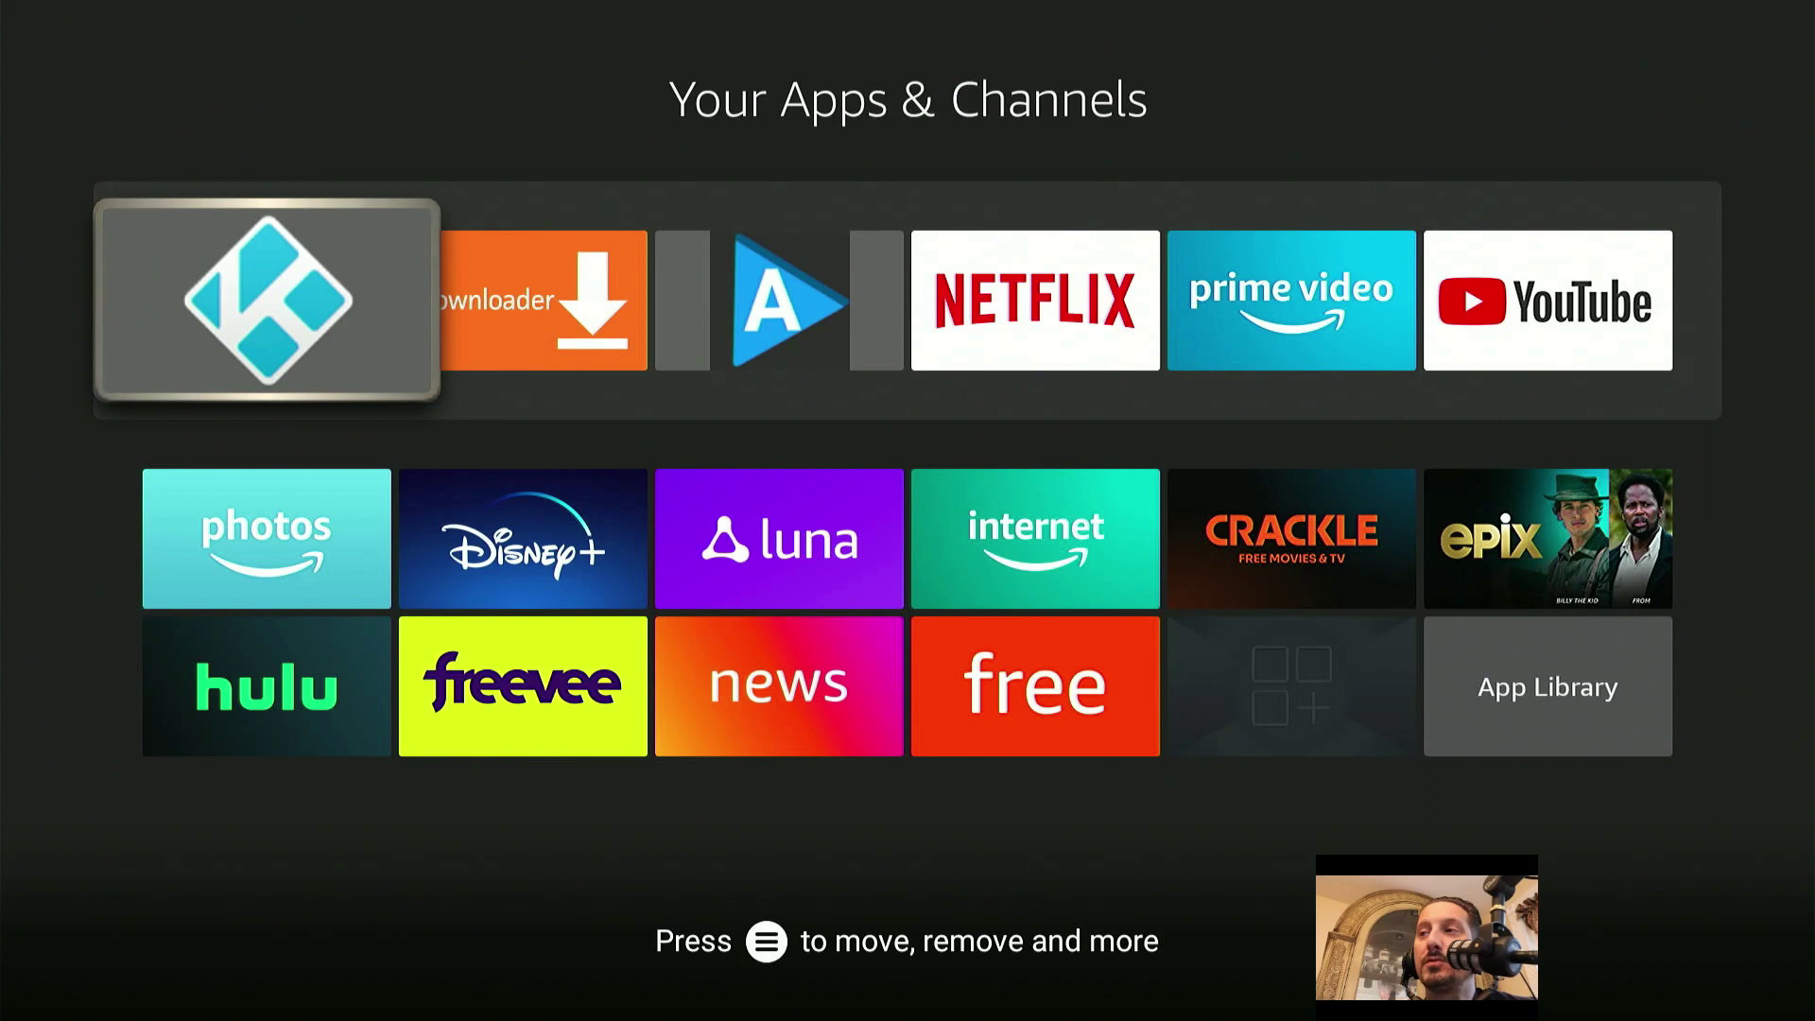
pyautogui.press('Home')
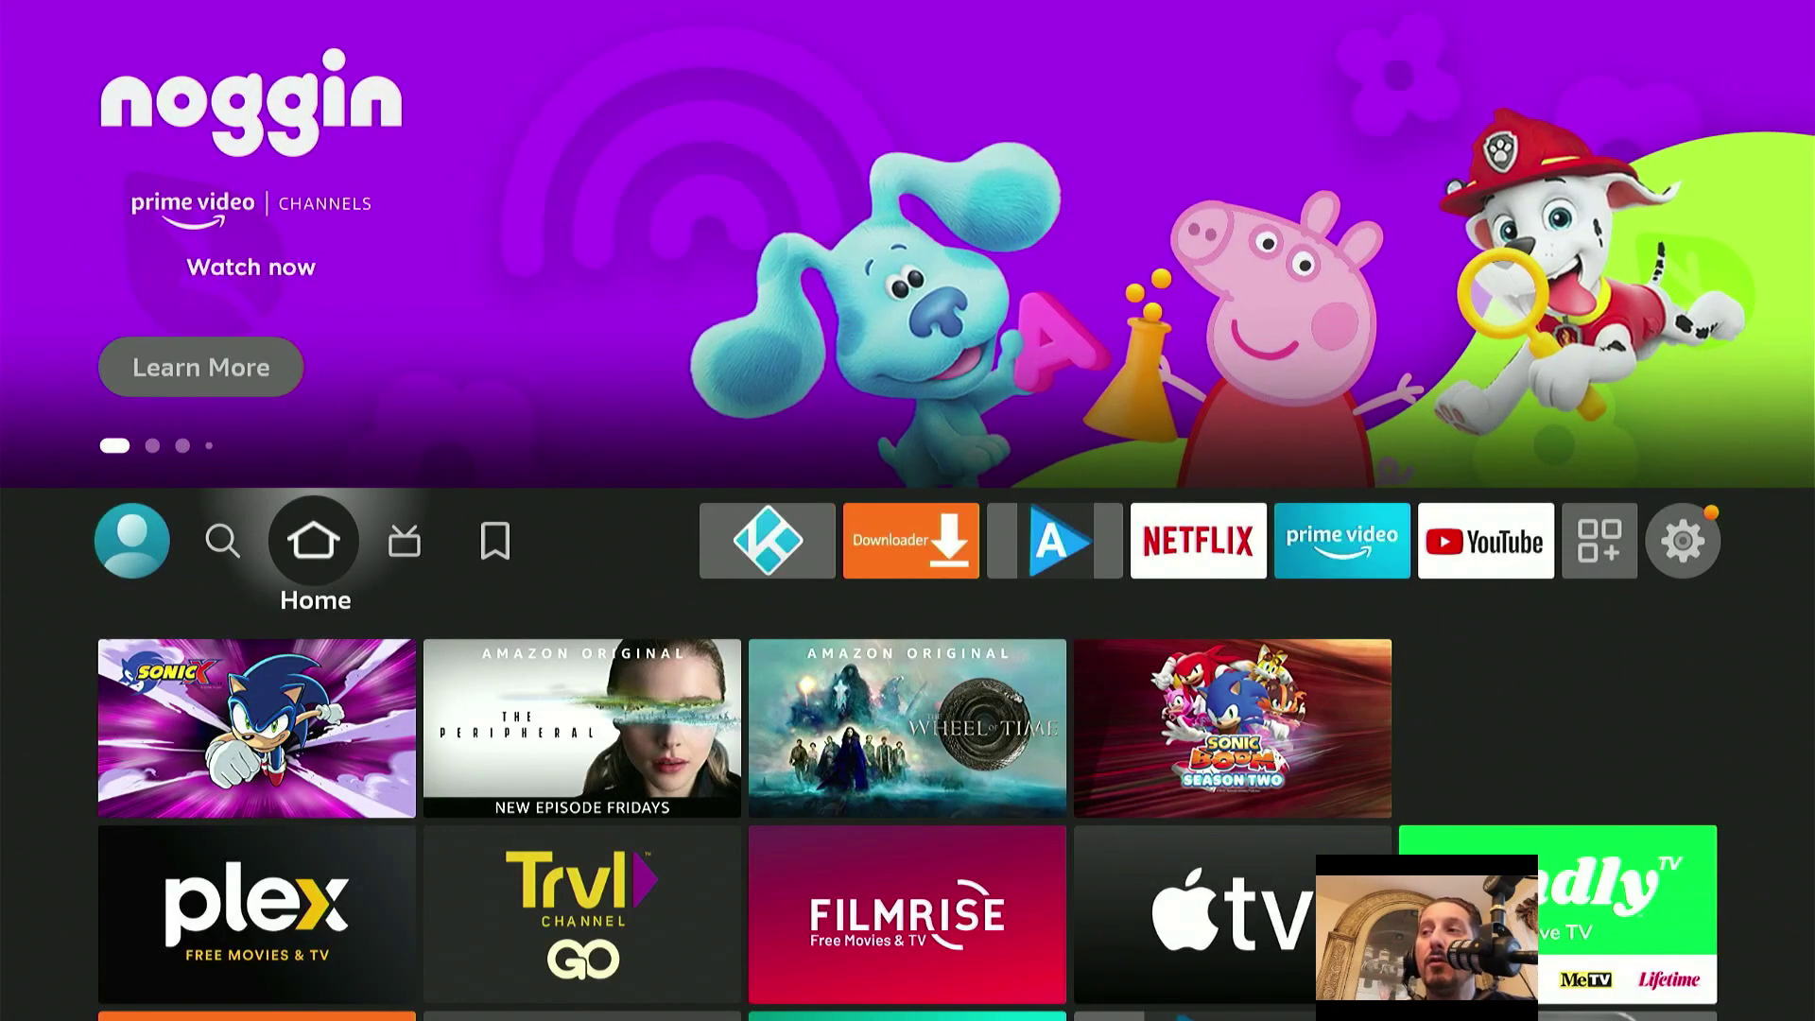
# Launch Kodi from the home apps row and allow it access to media and files.
pyautogui.press('Right')
pyautogui.press('Right')
pyautogui.press('Right')
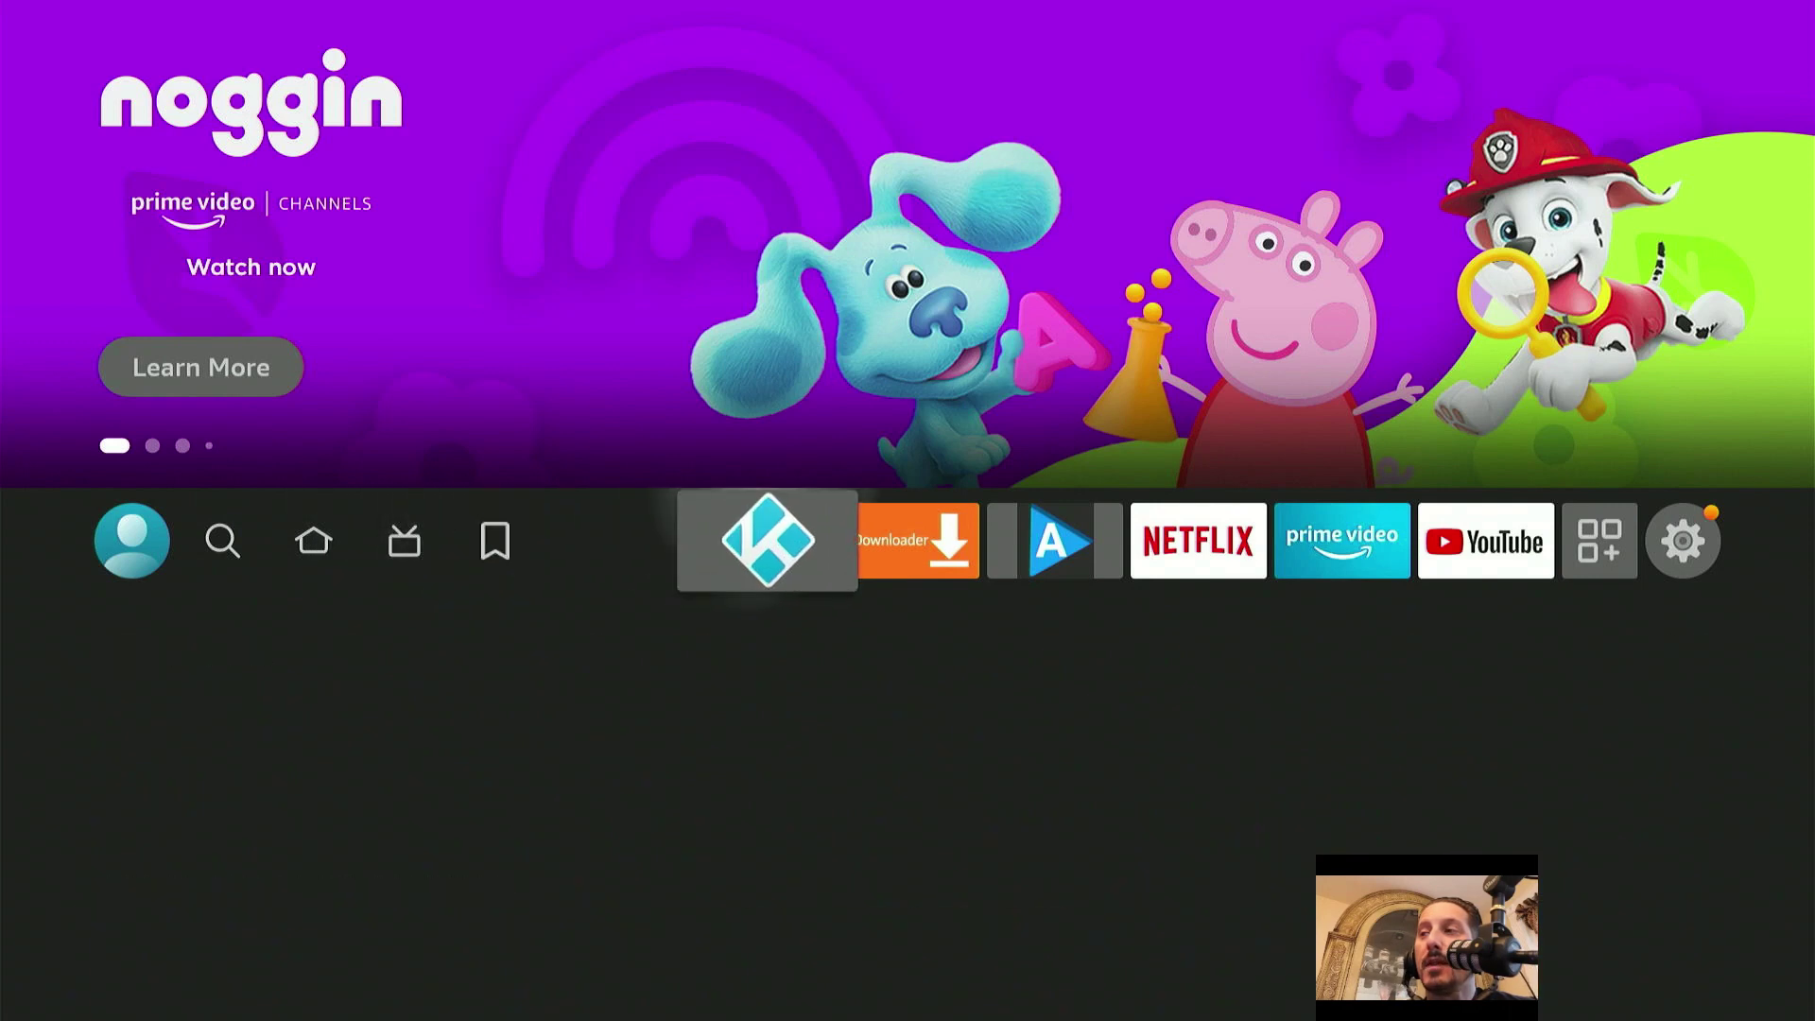
pyautogui.press('Return')
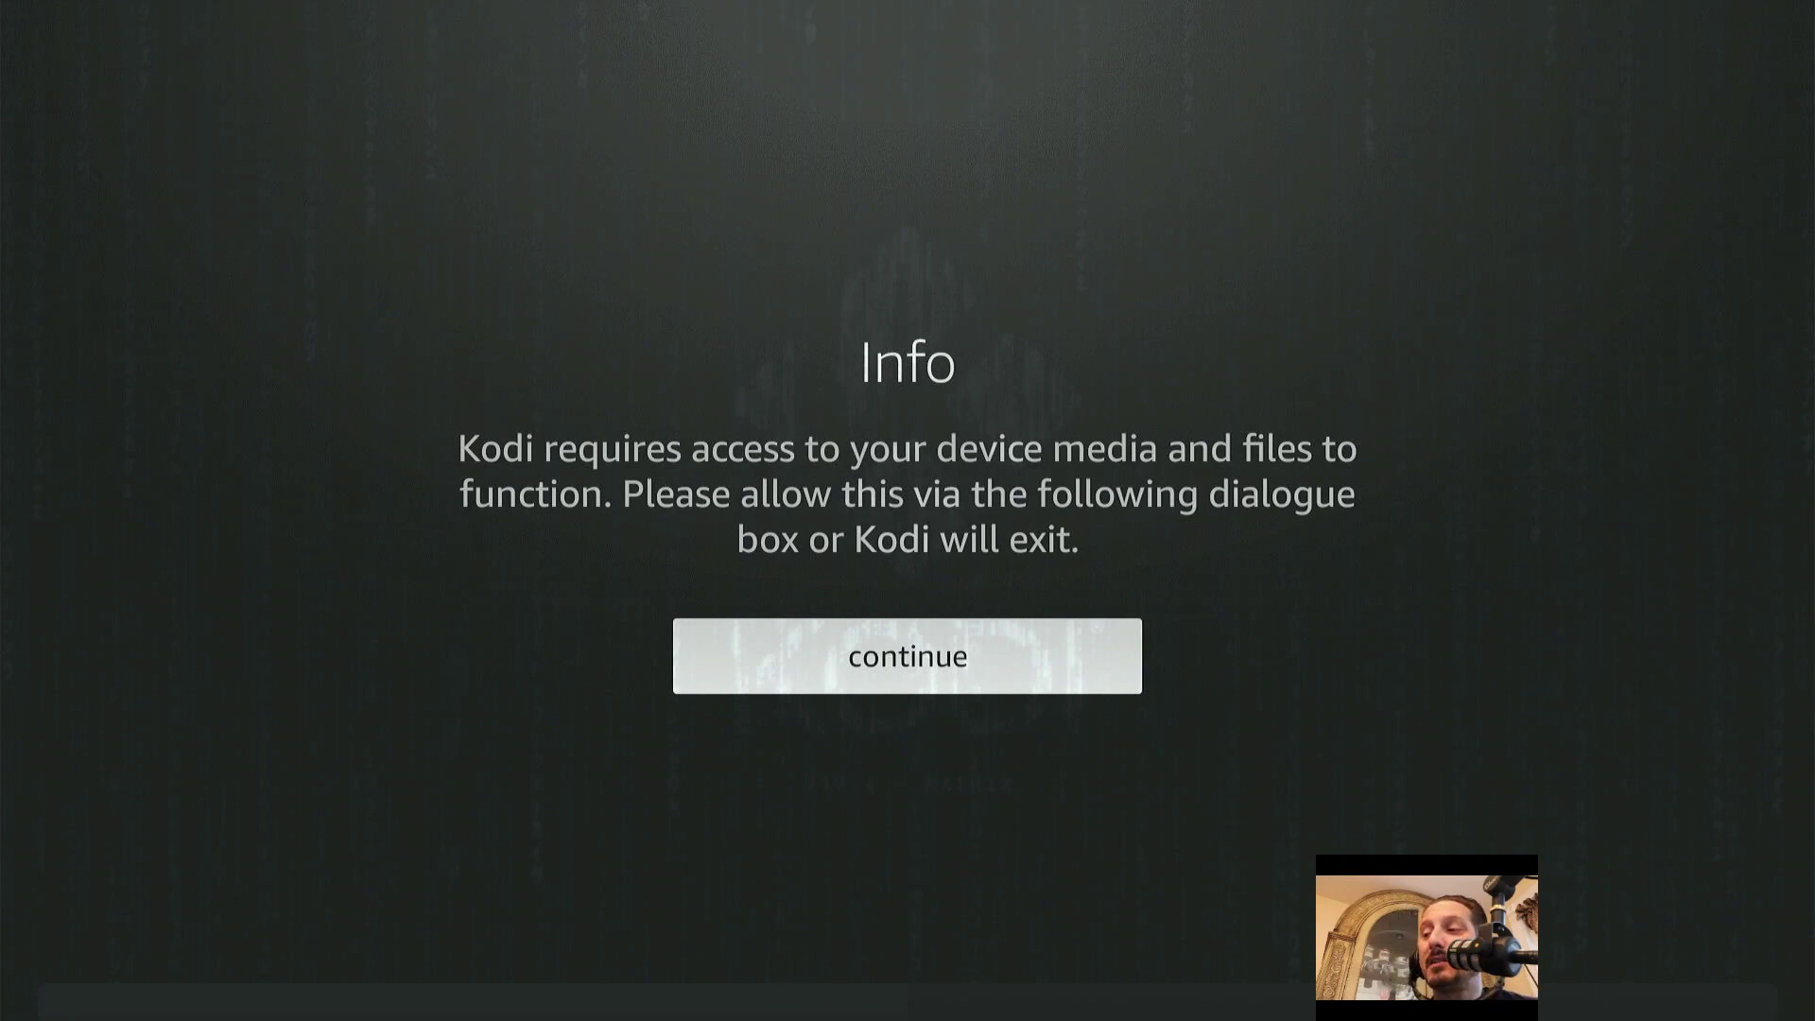
pyautogui.press('Return')
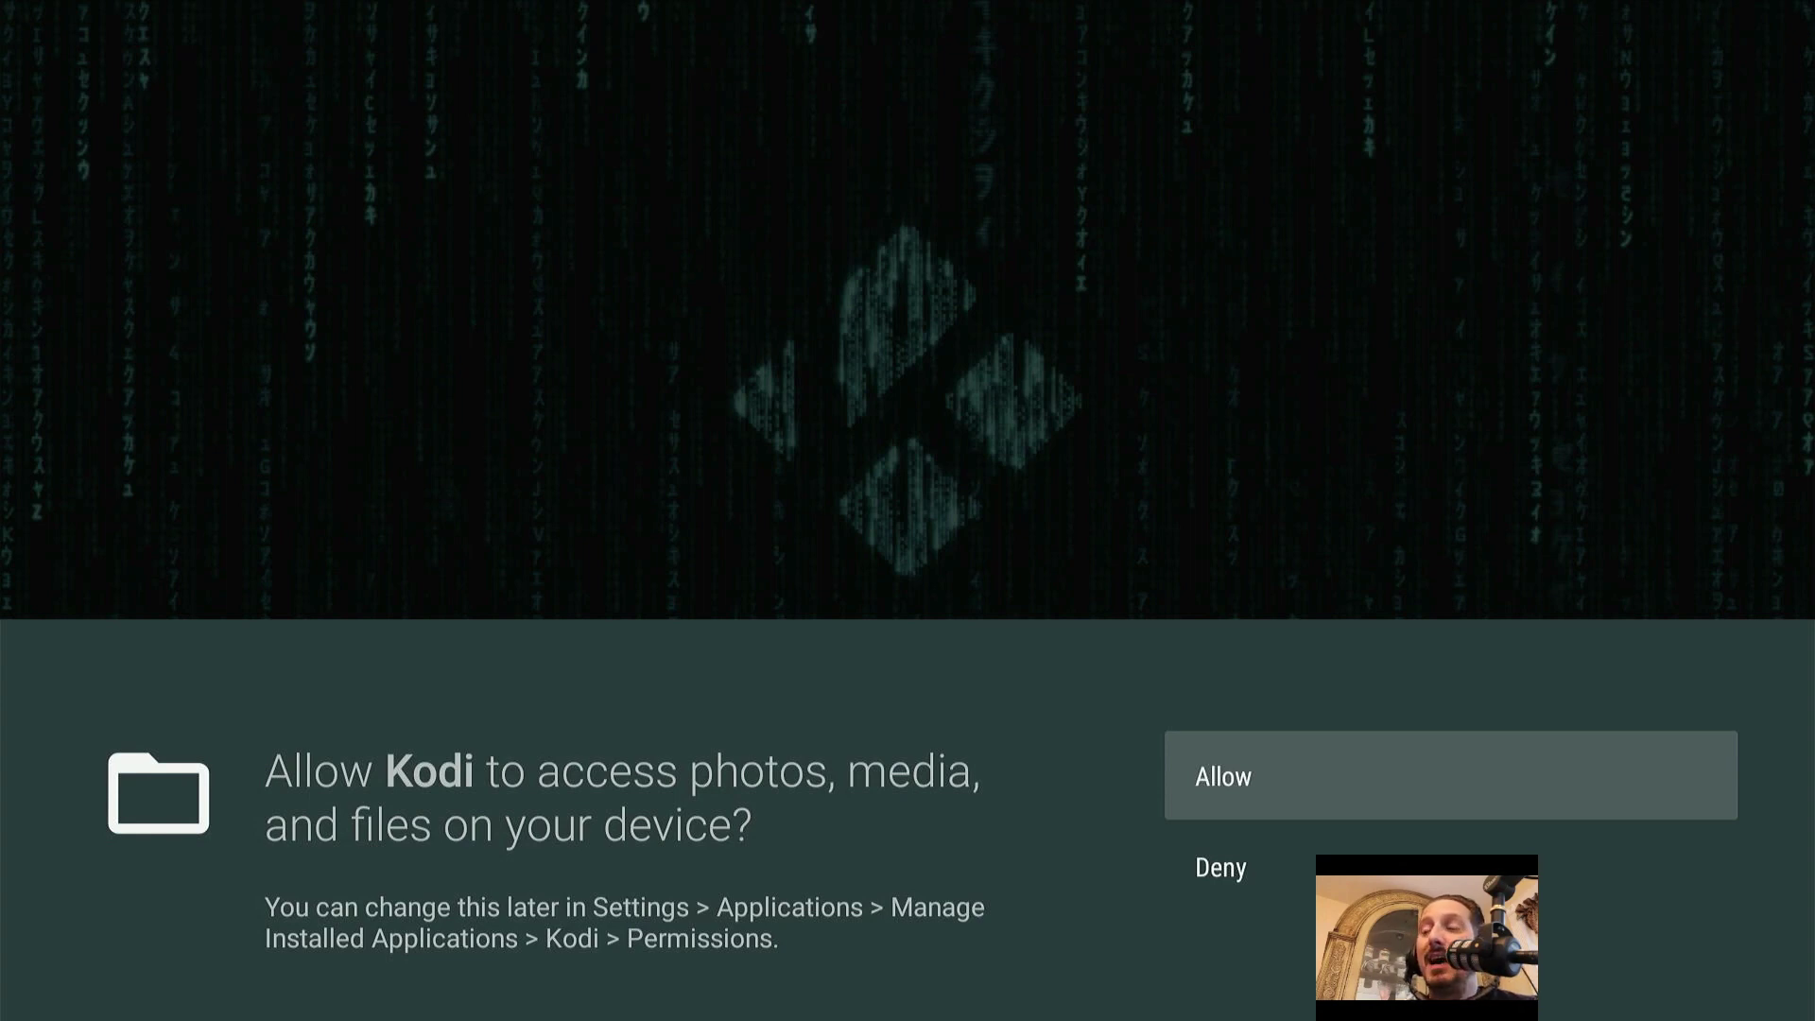
pyautogui.press('Return')
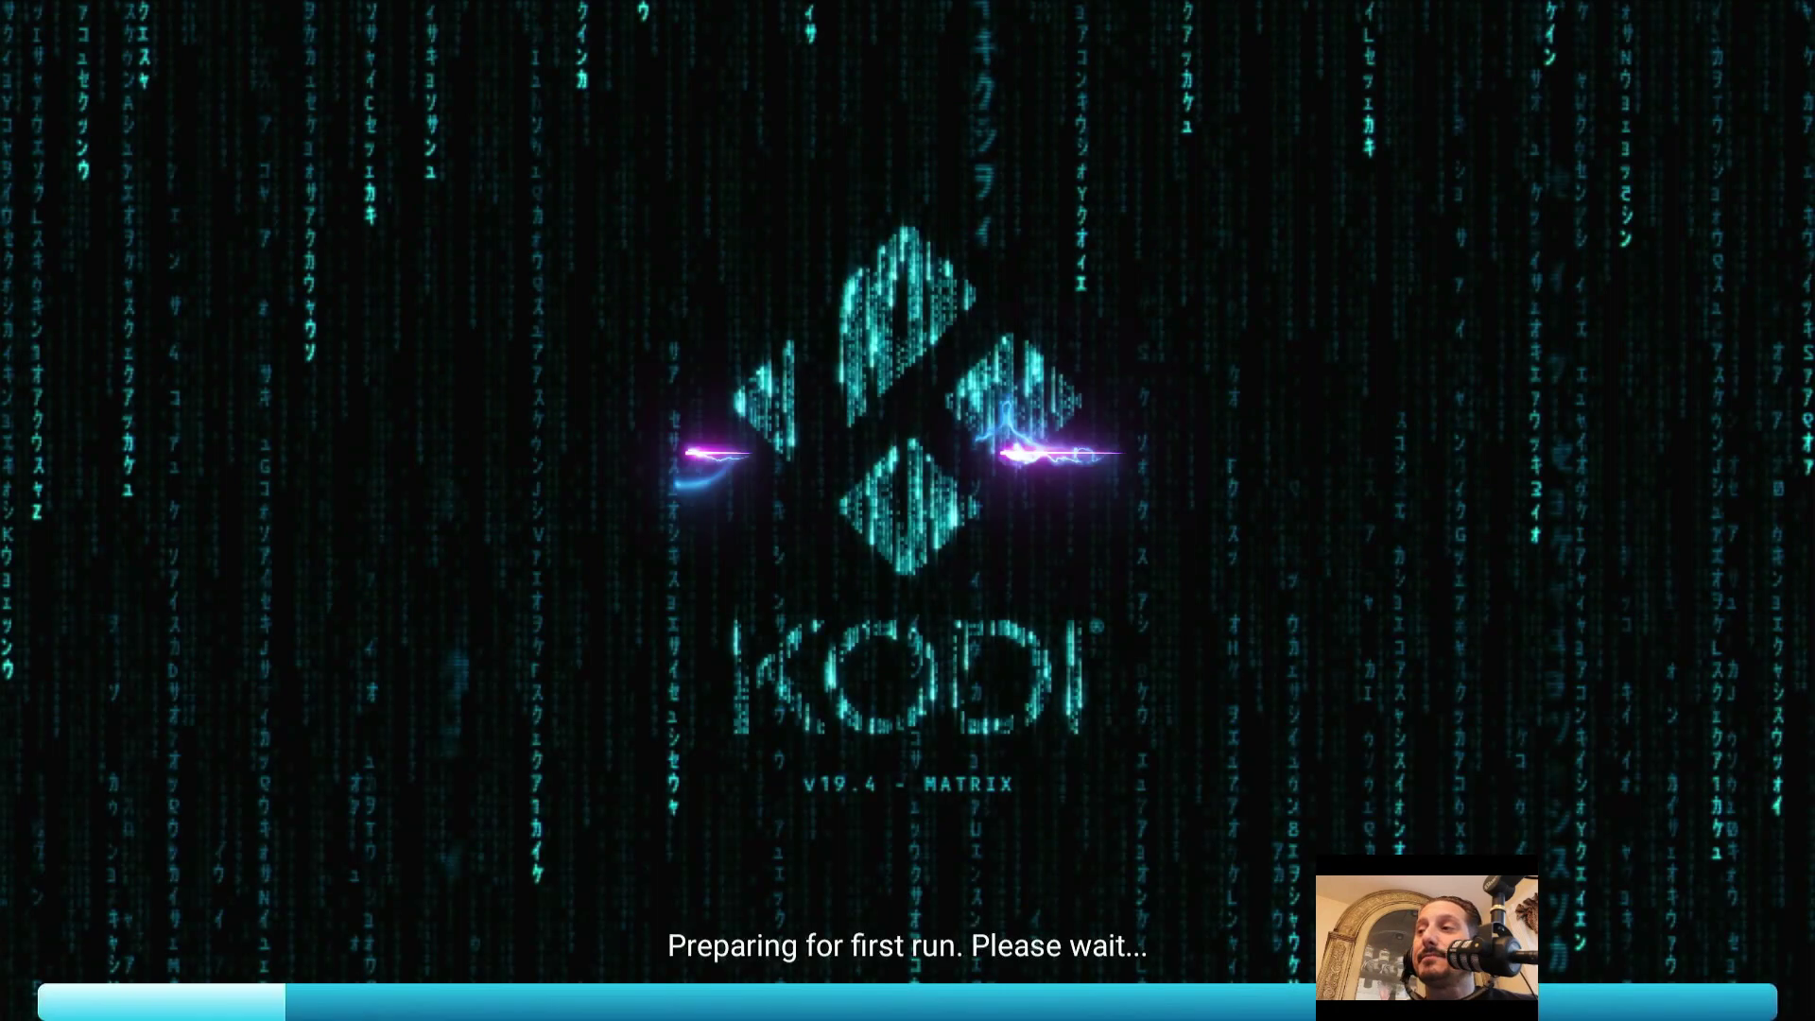